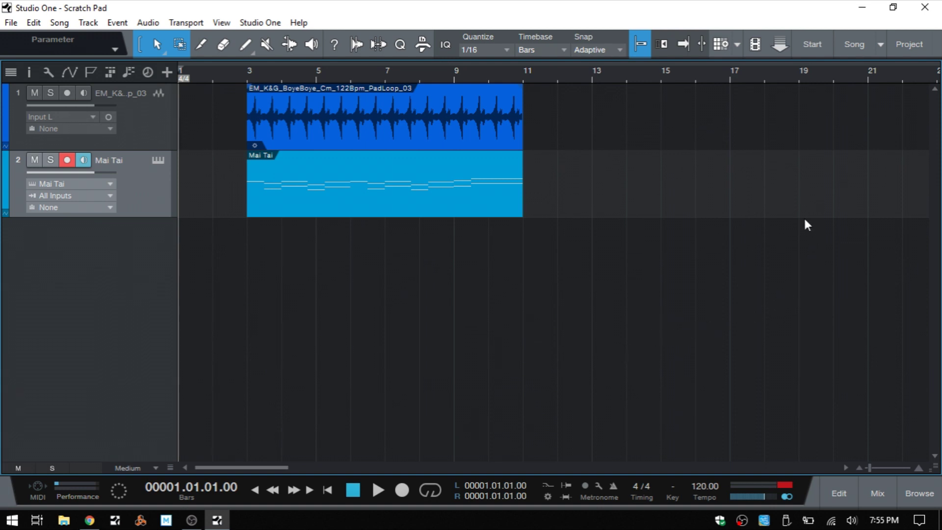
# Show an empty Scratch Pad pane next to the song arrangement.
pyautogui.click(720, 47)
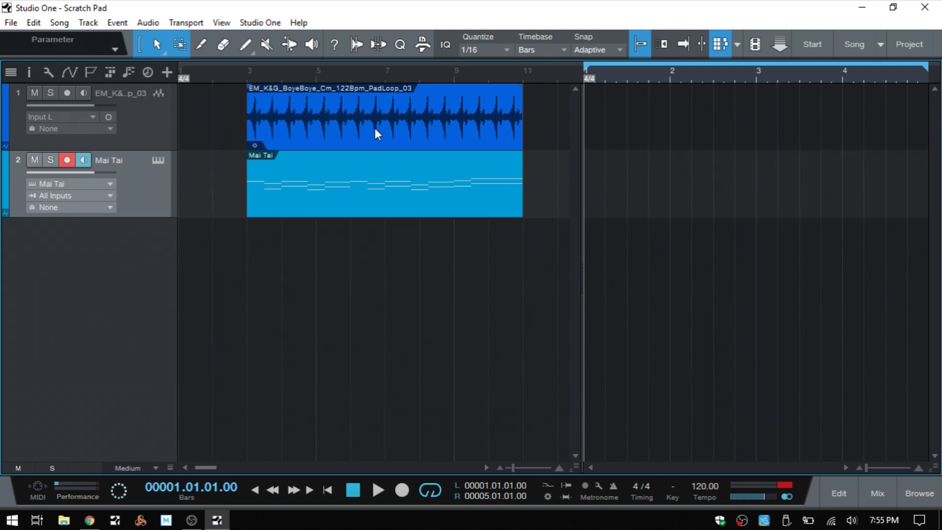
pyautogui.click(392, 137)
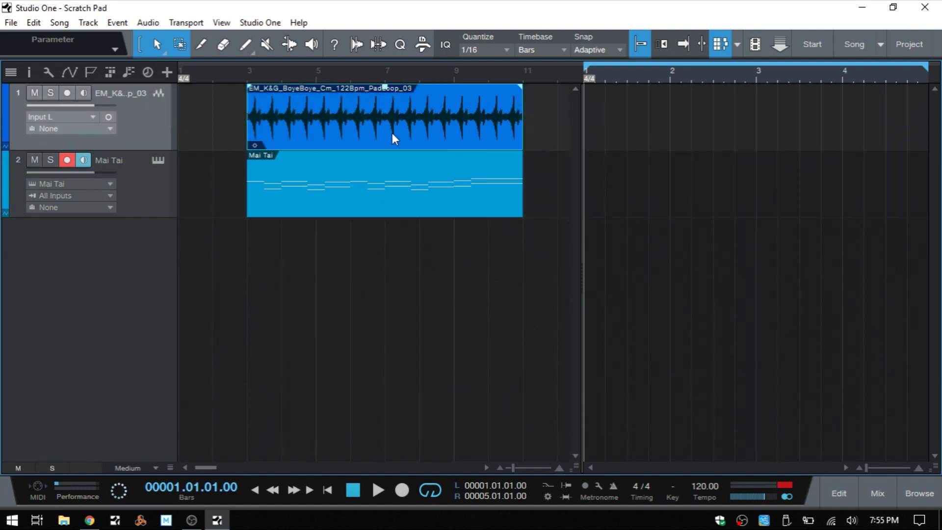
pyautogui.click(382, 200)
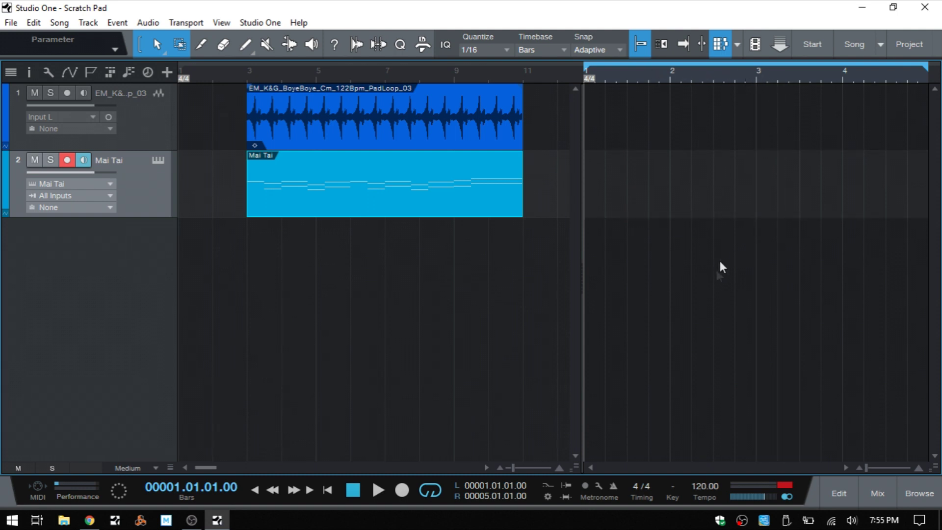
# Play the song briefly, then stop playback.
pyautogui.press('f')
pyautogui.press('space')
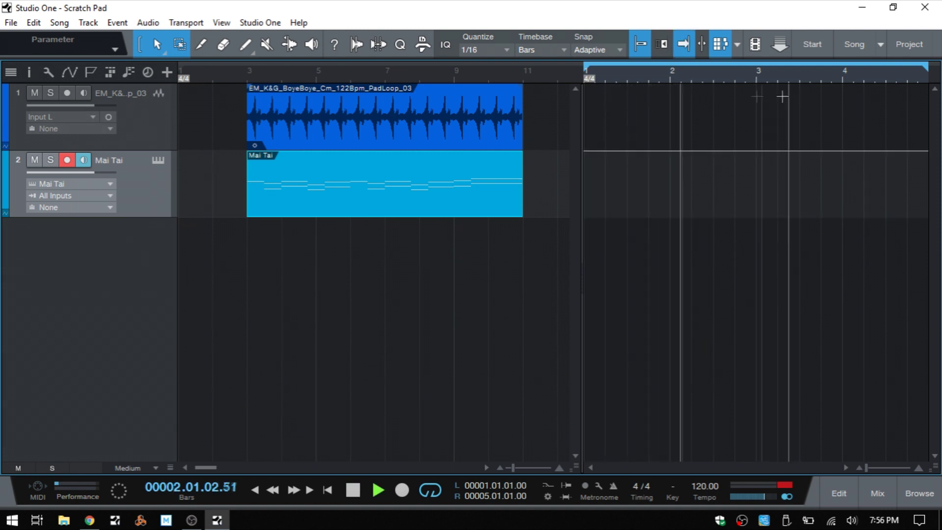
pyautogui.press('space')
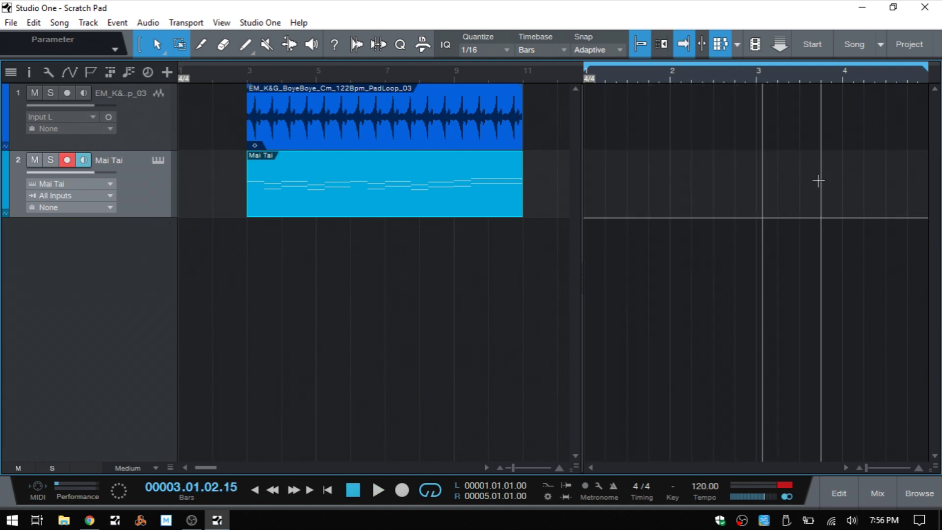
# Replay the song from near its start, then activate the scratch pad's bar 1–5 loop.
pyautogui.click(333, 76)
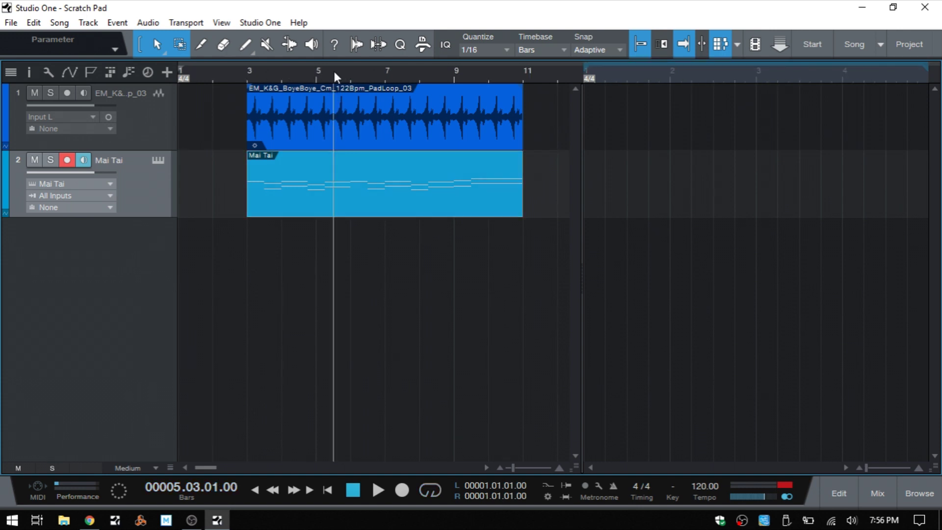
pyautogui.click(204, 76)
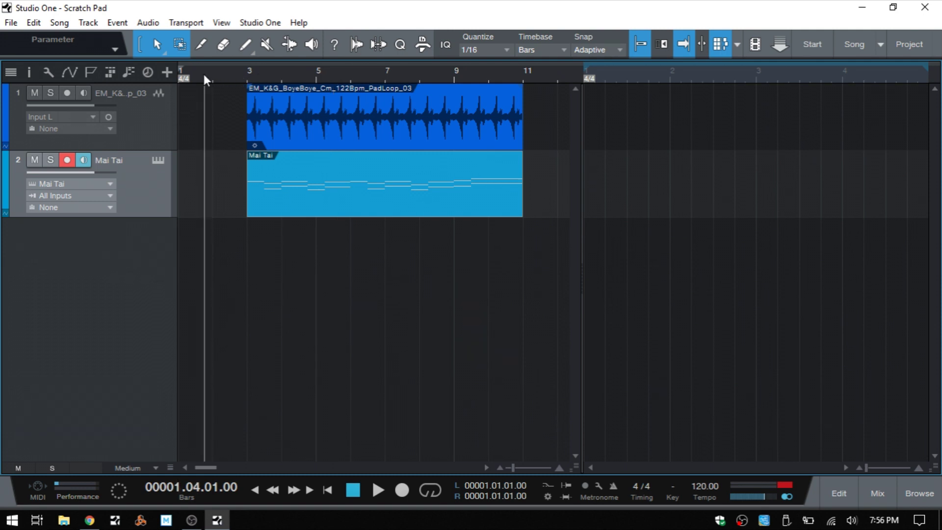
pyautogui.press('space')
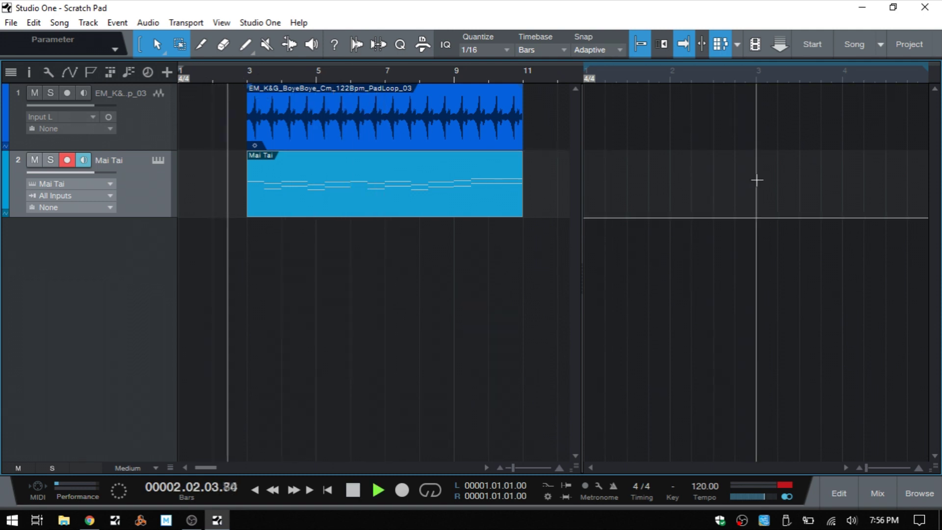
pyautogui.press('space')
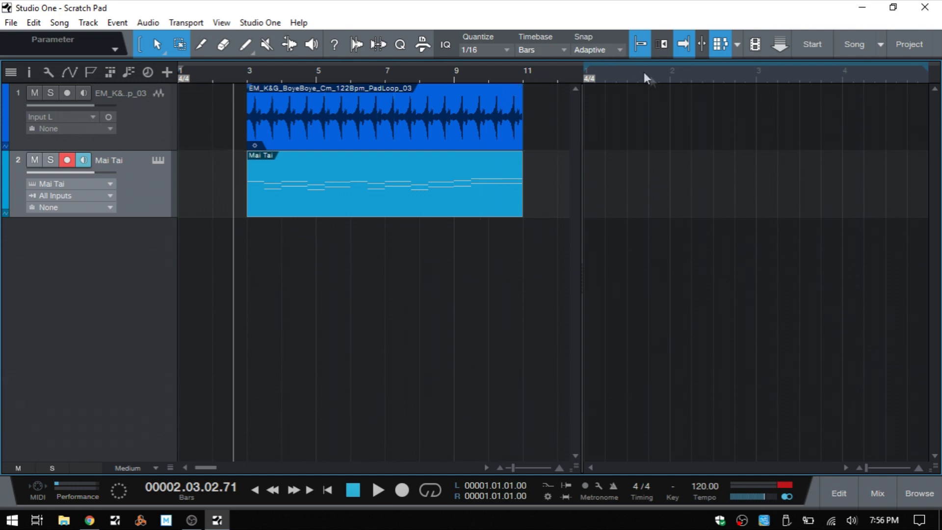
pyautogui.click(661, 76)
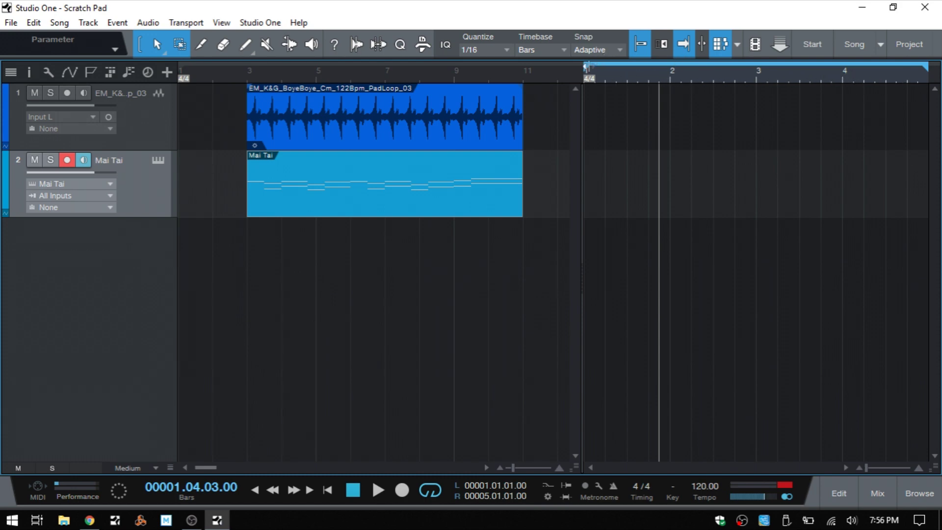
# Move the scratch pad loop start to bar 2, toggle looping off and on, and close the pad.
pyautogui.moveTo(585, 65); pyautogui.dragTo(669, 66)
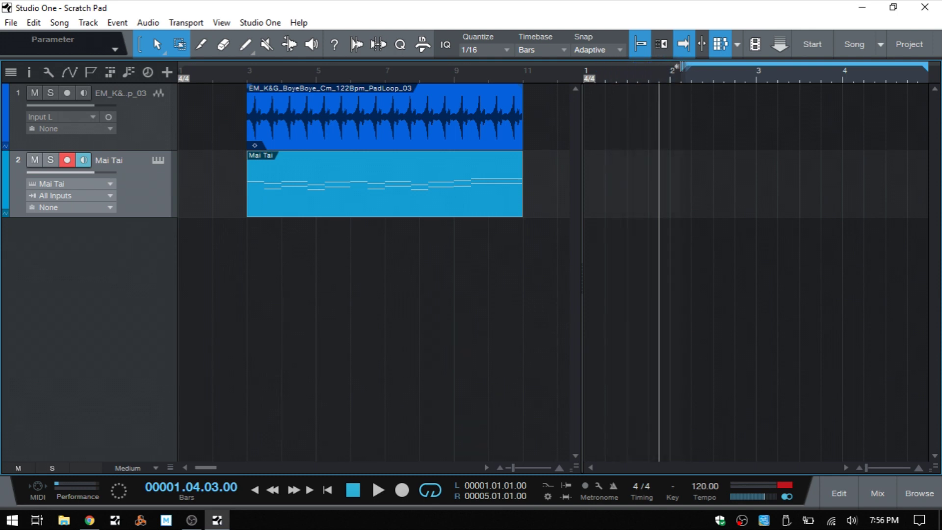
pyautogui.moveTo(669, 66); pyautogui.dragTo(669, 66)
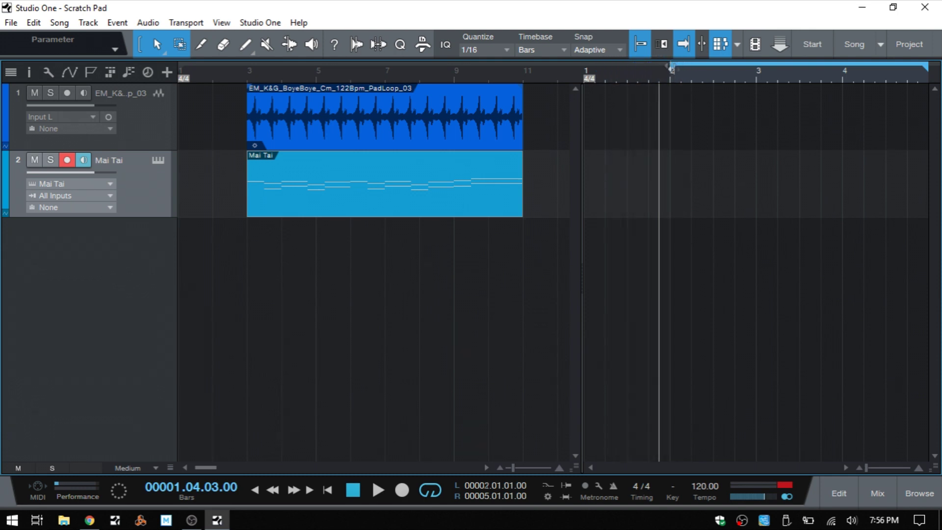
pyautogui.click(431, 490)
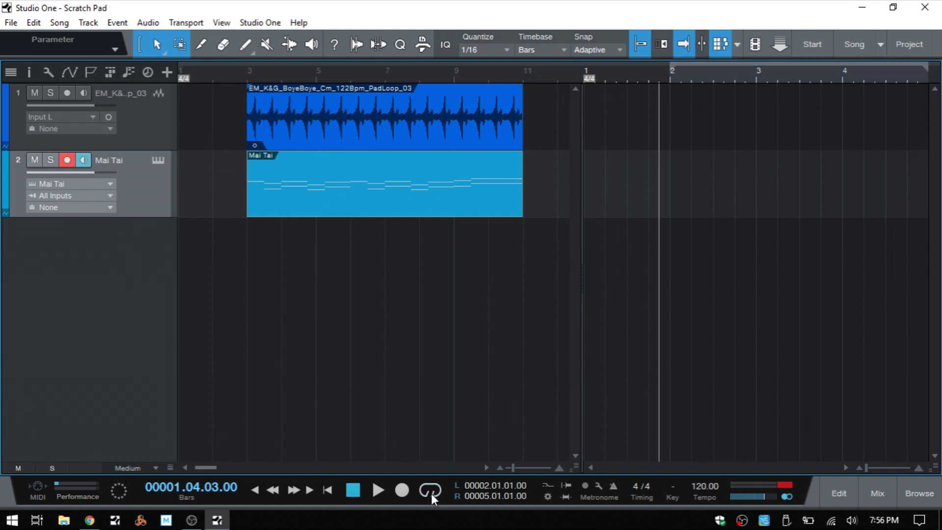
pyautogui.click(431, 493)
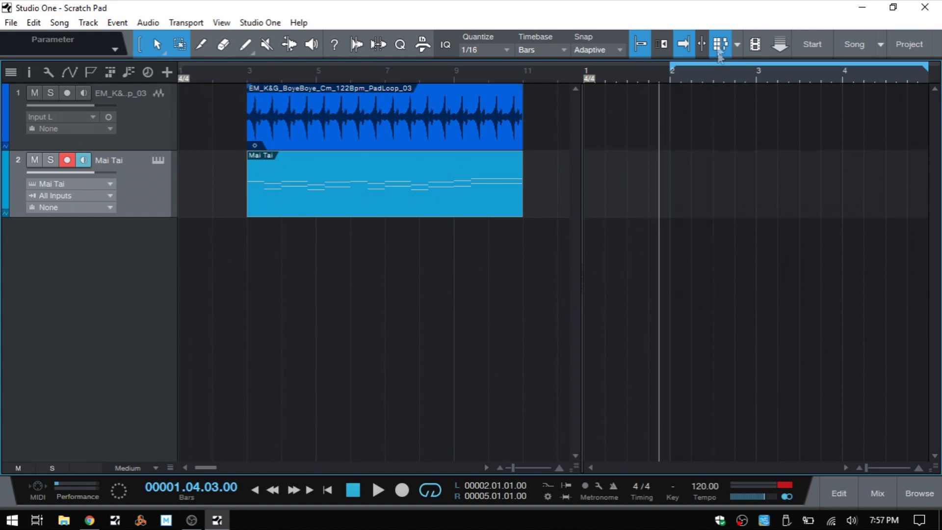
pyautogui.click(719, 48)
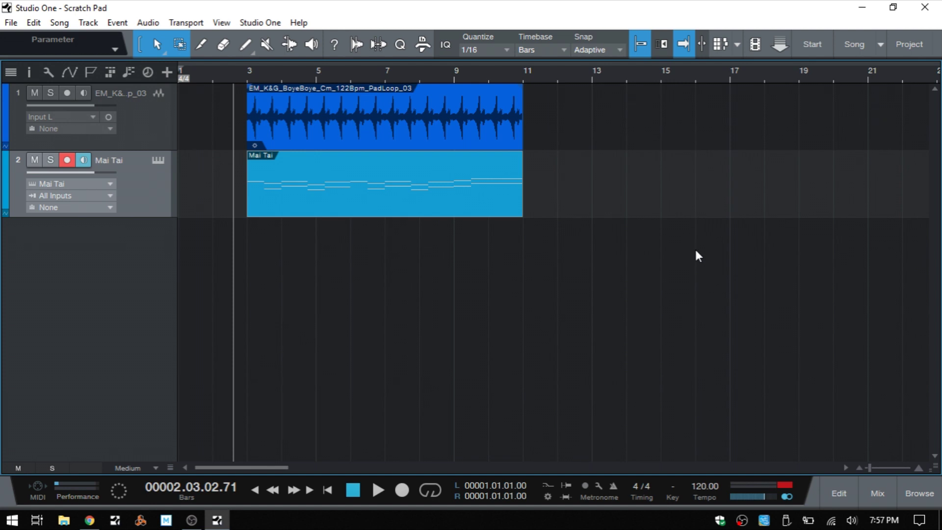
# Reopen the scratch pad and copy the pad loop audio event into it at bar 2.
pyautogui.click(720, 47)
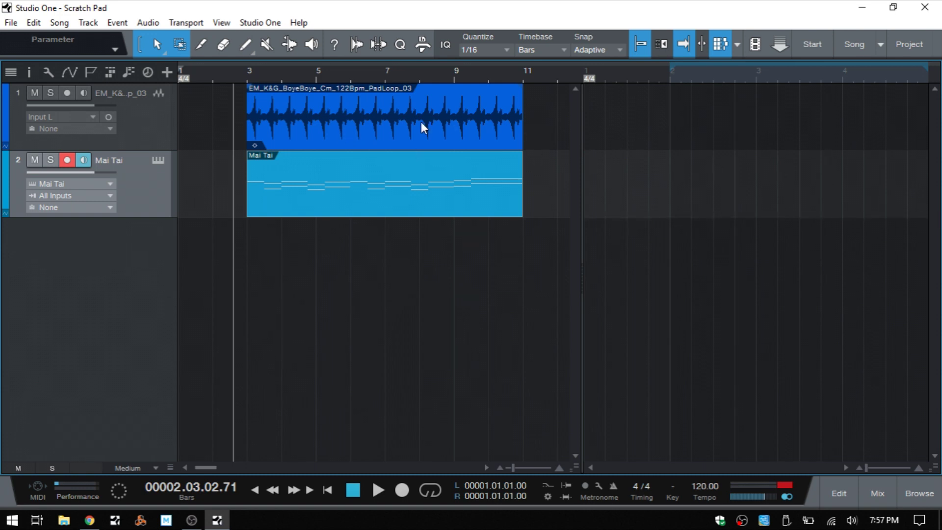
pyautogui.moveTo(362, 133); pyautogui.dragTo(768, 134)
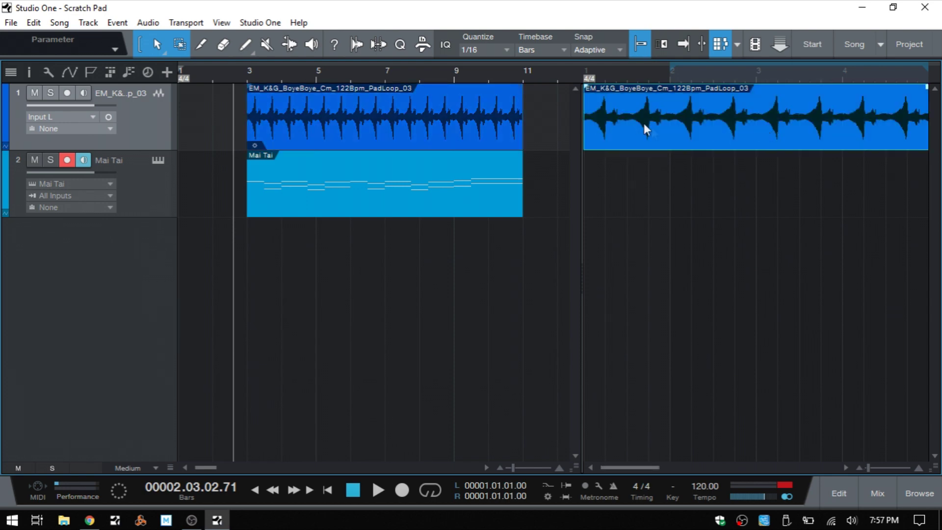
pyautogui.moveTo(648, 142); pyautogui.dragTo(734, 144)
pyautogui.moveTo(622, 469)
pyautogui.mouseDown()
pyautogui.moveTo(643, 467)
pyautogui.moveTo(630, 468)
pyautogui.mouseUp()
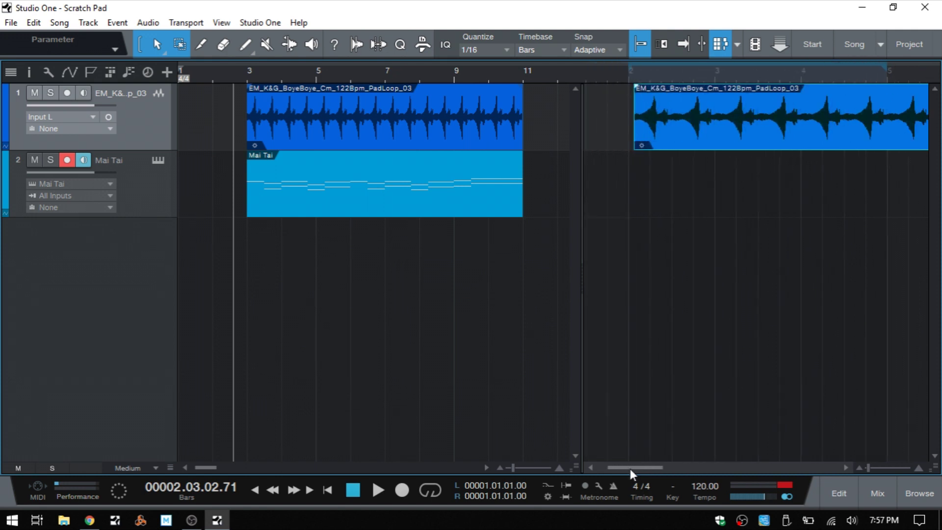
# Copy the Mai Tai event into the scratch pad, aligned with the audio event at bar 2.
pyautogui.click(350, 192)
pyautogui.moveTo(349, 193); pyautogui.dragTo(715, 202)
pyautogui.moveTo(735, 137); pyautogui.dragTo(692, 135)
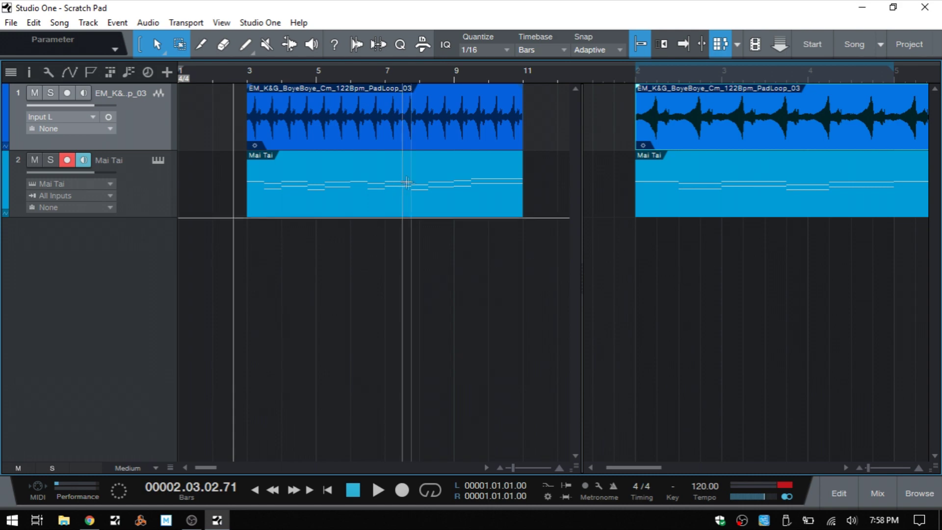
# Delete and restore the song's Mai Tai event, then remove both scratch pad event copies.
pyautogui.click(369, 204)
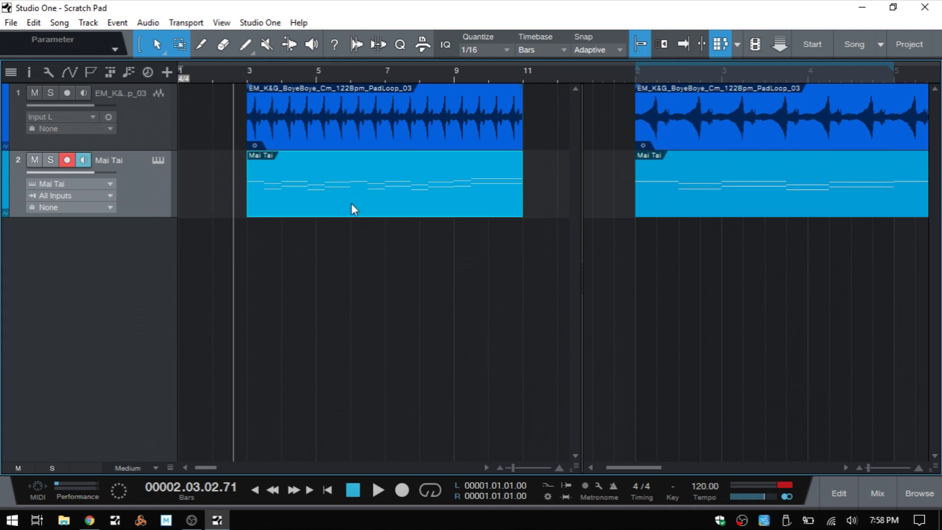
pyautogui.press('Delete')
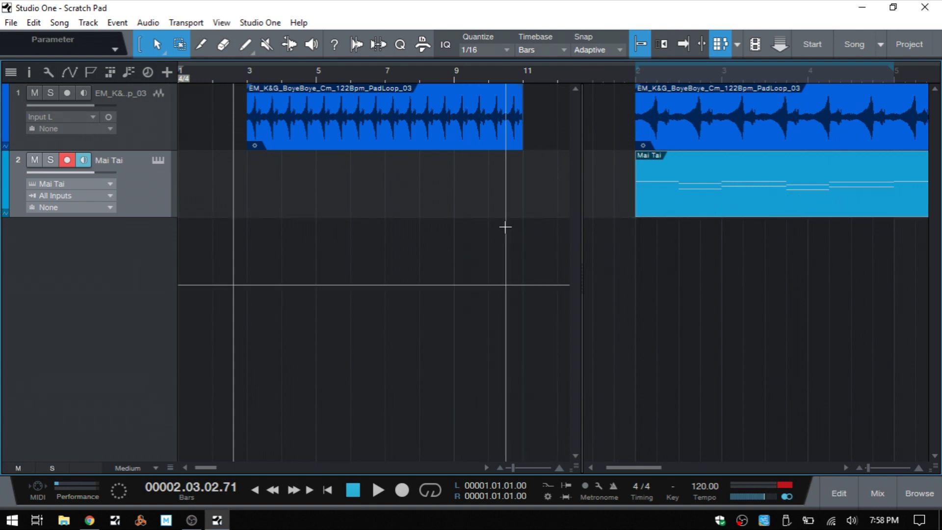
pyautogui.hotkey('ctrl', 'z')
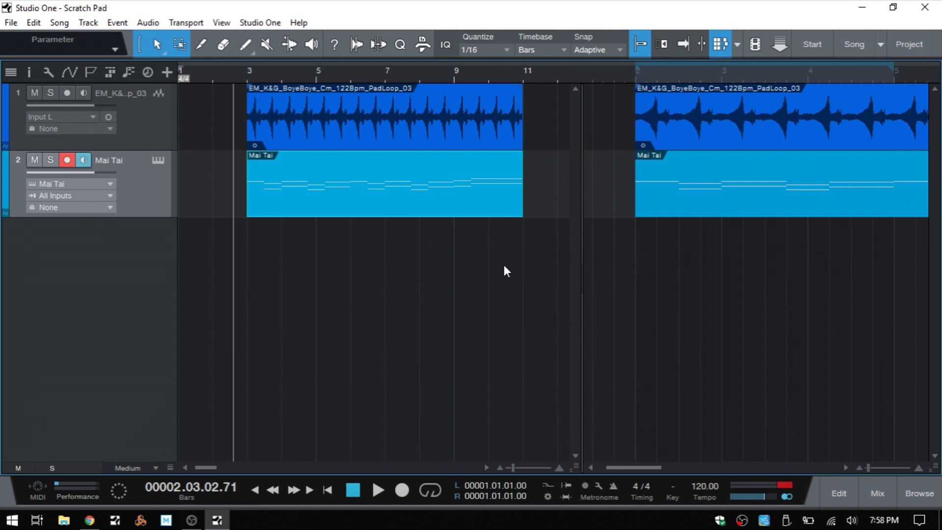
pyautogui.moveTo(716, 284); pyautogui.dragTo(746, 122)
pyautogui.press('Delete')
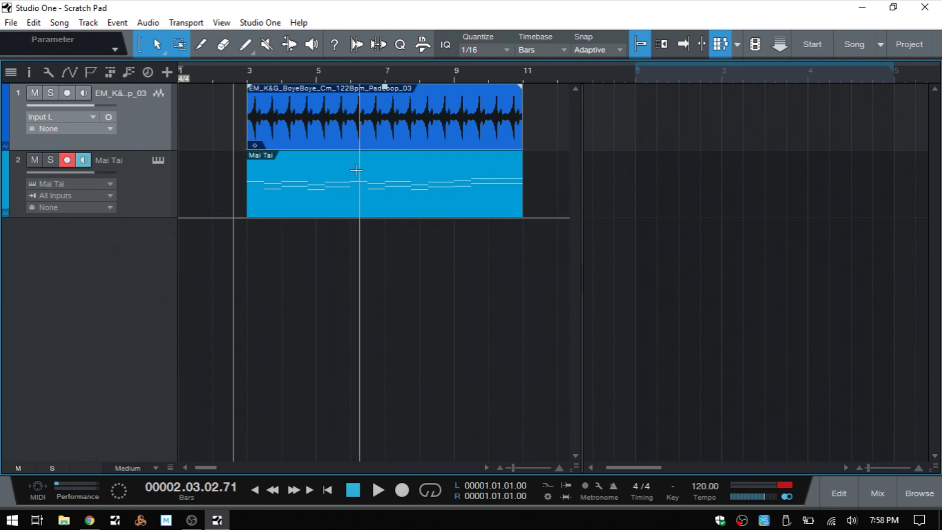
# Show the arranger track and add an Intro section spanning bars 3 to 11.
pyautogui.click(107, 73)
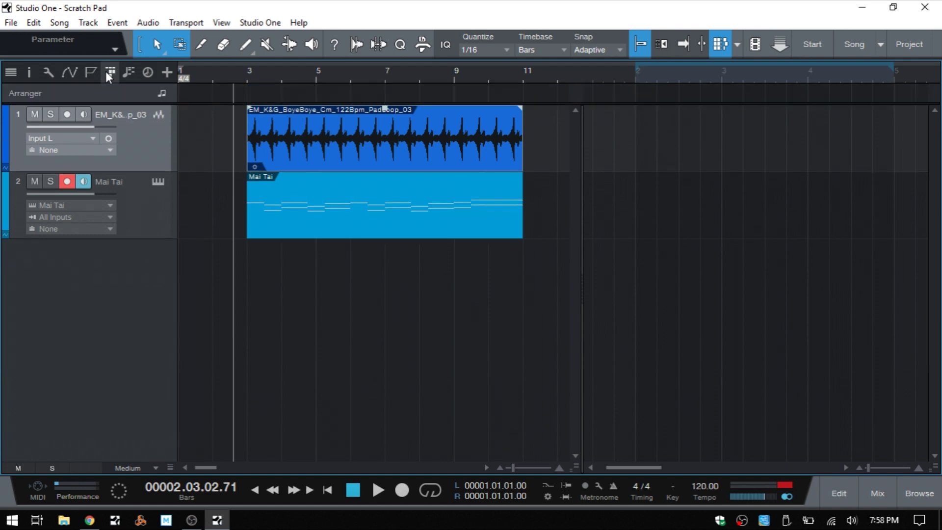
pyautogui.doubleClick(251, 93)
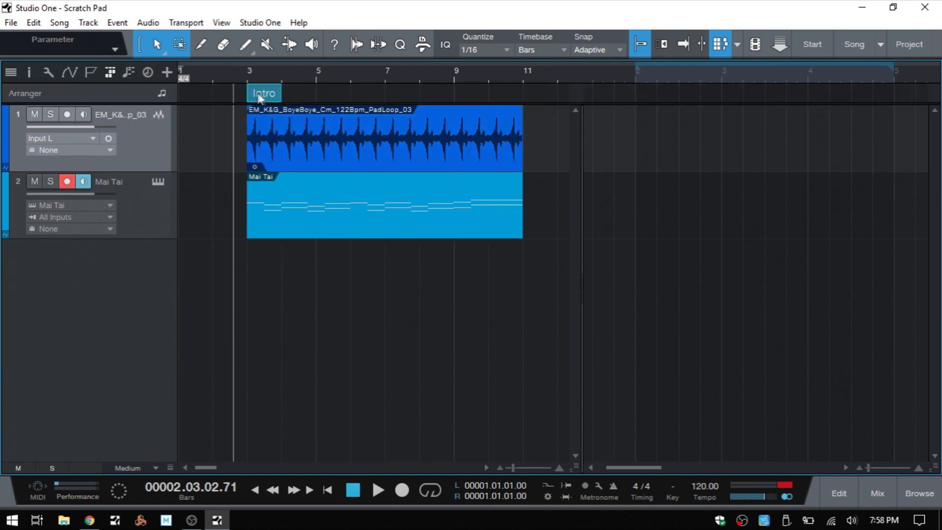
pyautogui.write('Intro')
pyautogui.moveTo(283, 93); pyautogui.dragTo(524, 93)
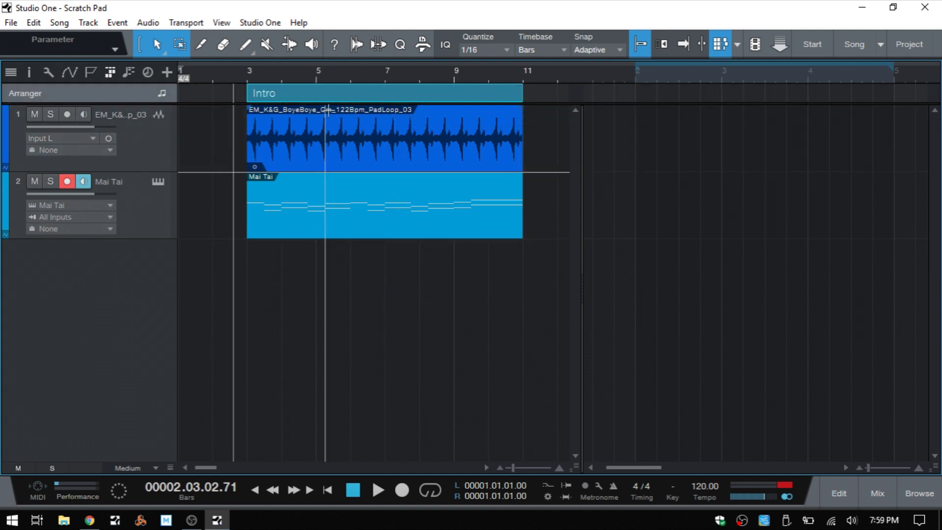
# Drag a copy of the Intro section with its events into the scratch pad.
pyautogui.moveTo(334, 93); pyautogui.dragTo(740, 99)
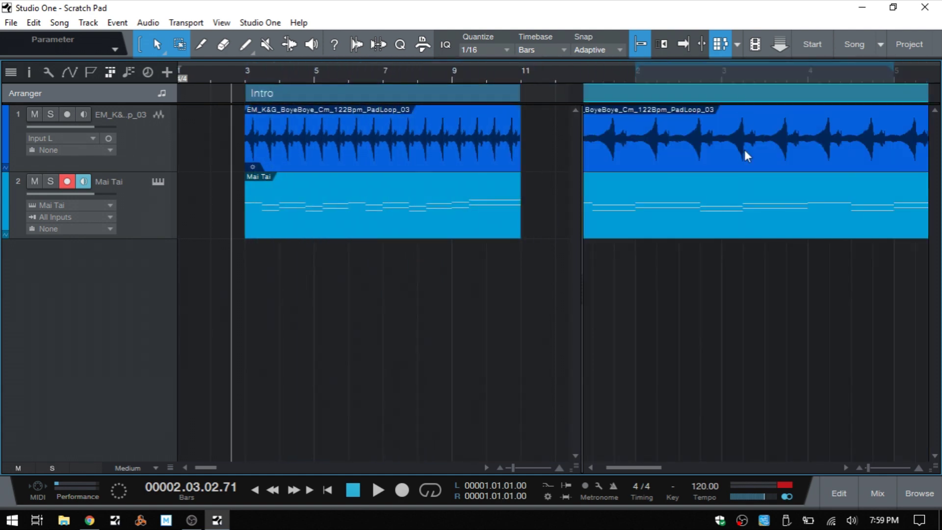
pyautogui.moveTo(639, 469); pyautogui.dragTo(611, 469)
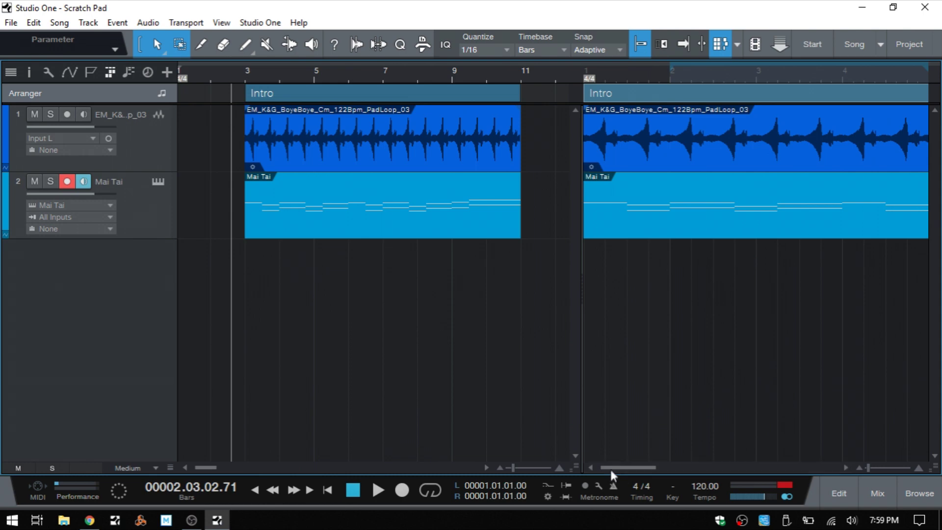
pyautogui.click(780, 210)
pyautogui.click(741, 87)
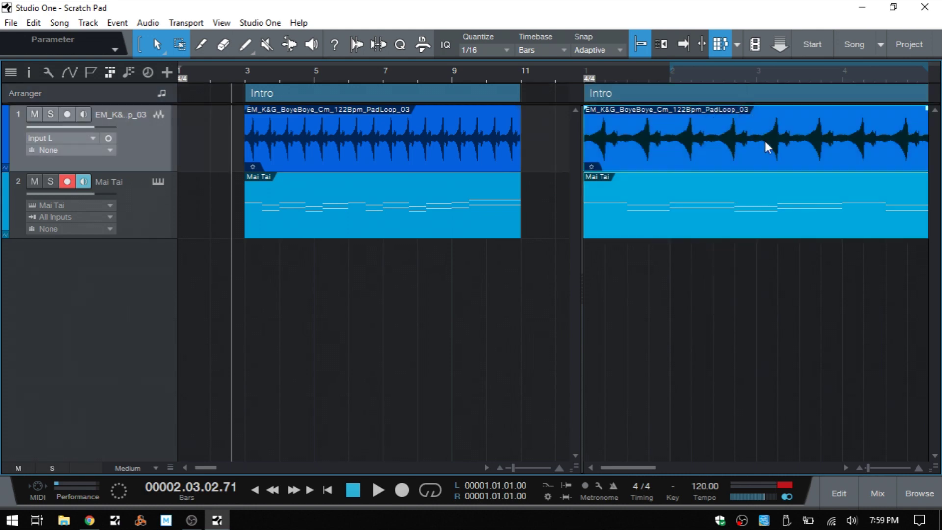
# Clear the scratch pad, move the Intro section into it, then drag it back to the arrangement.
pyautogui.press('Delete')
pyautogui.click(756, 97)
pyautogui.press('Delete')
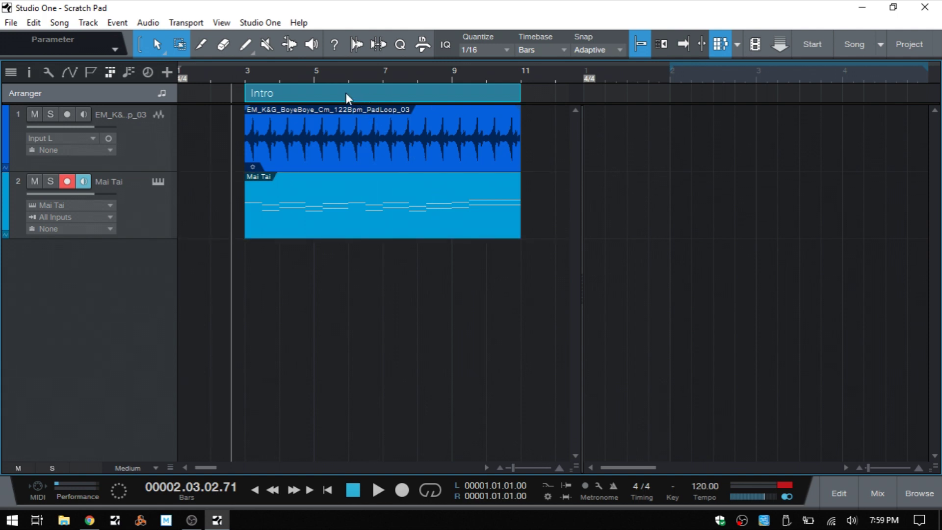
pyautogui.moveTo(345, 92); pyautogui.dragTo(790, 102)
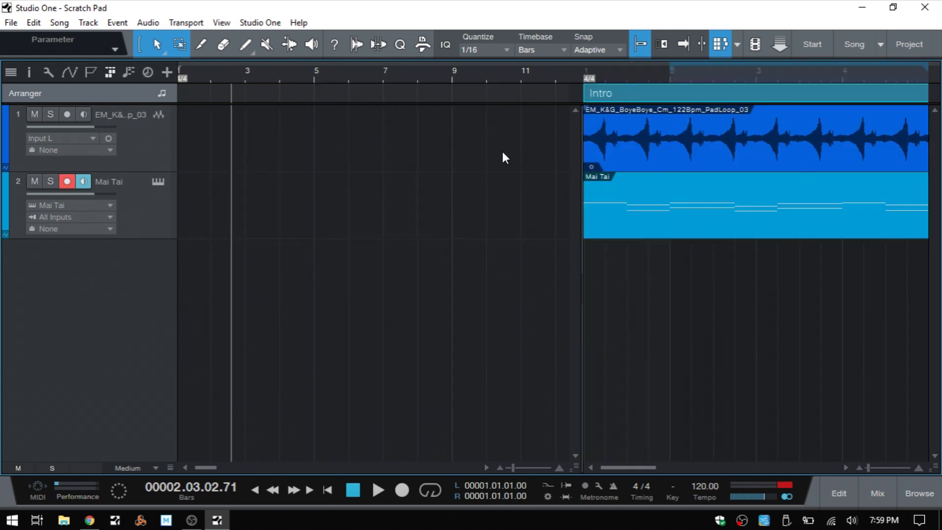
pyautogui.moveTo(808, 96); pyautogui.dragTo(325, 91)
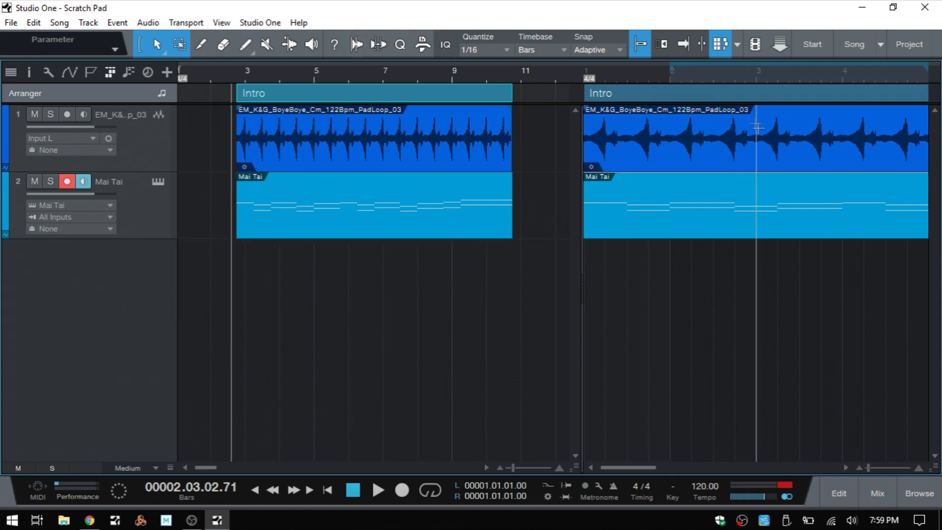
# Add a second, empty scratch pad from the scratch pad options menu.
pyautogui.click(762, 221)
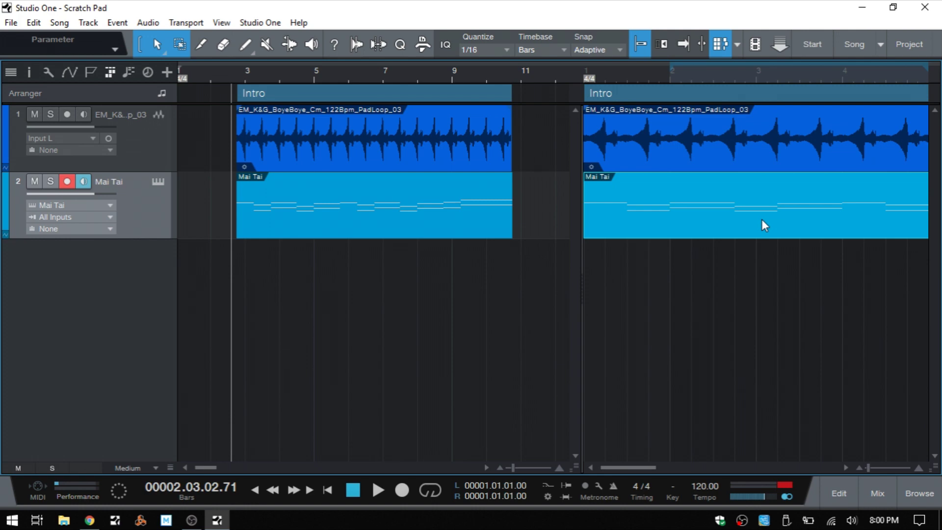
pyautogui.click(738, 44)
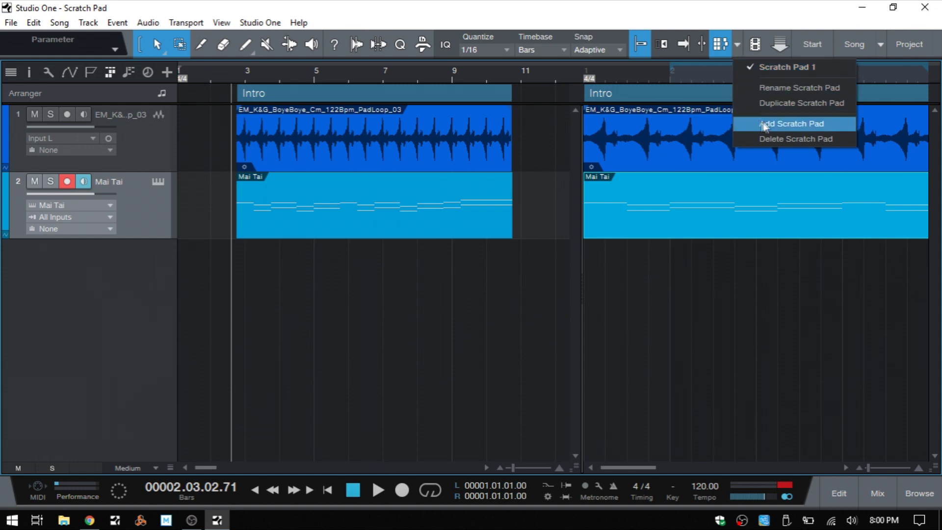
pyautogui.click(793, 123)
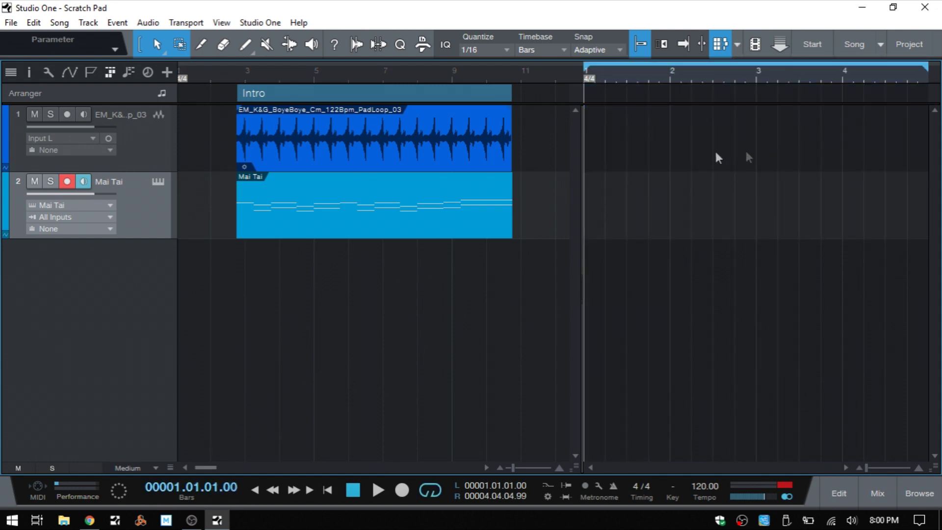
# Rename Scratch Pad 1 to 'Test1'.
pyautogui.click(738, 43)
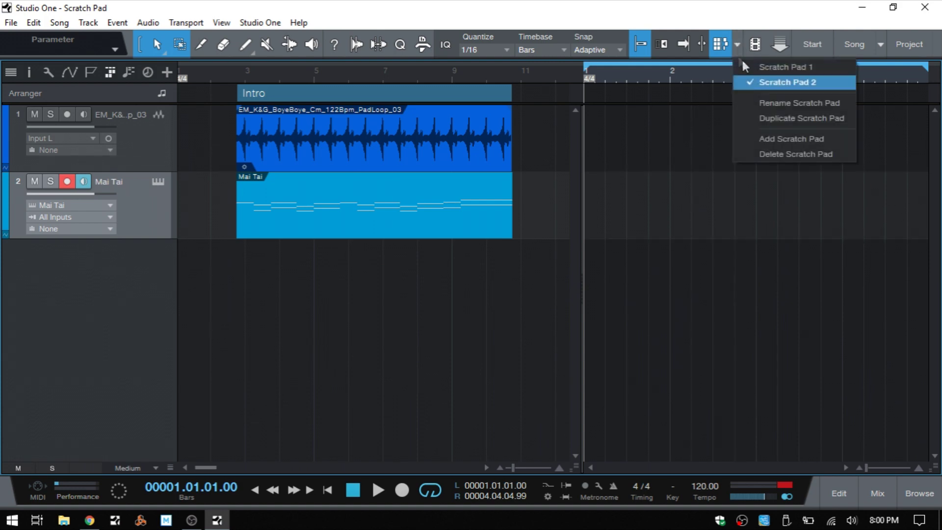
pyautogui.click(788, 67)
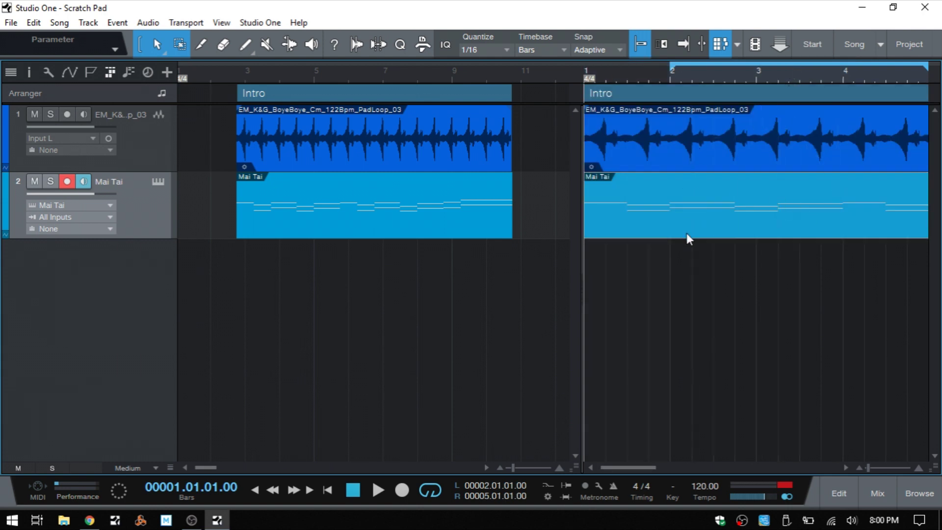
pyautogui.click(738, 43)
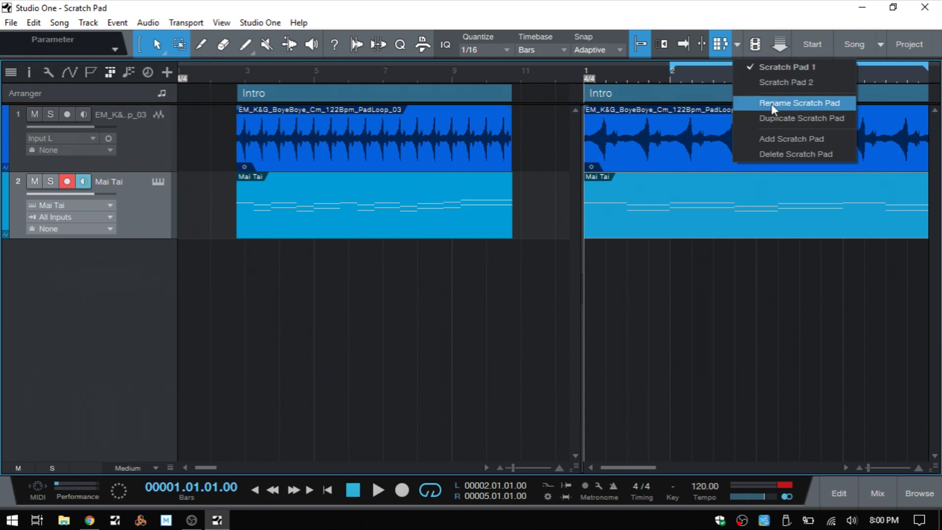
pyautogui.click(810, 105)
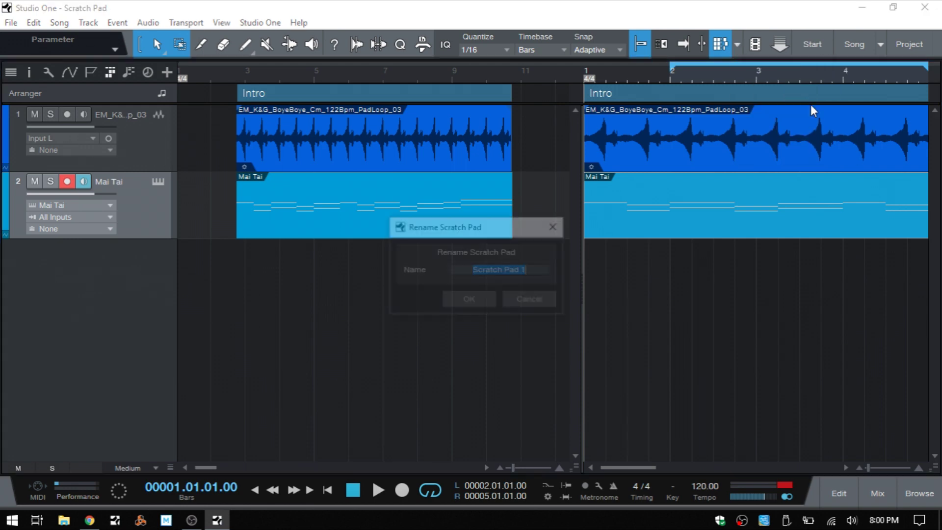
pyautogui.write('Test')
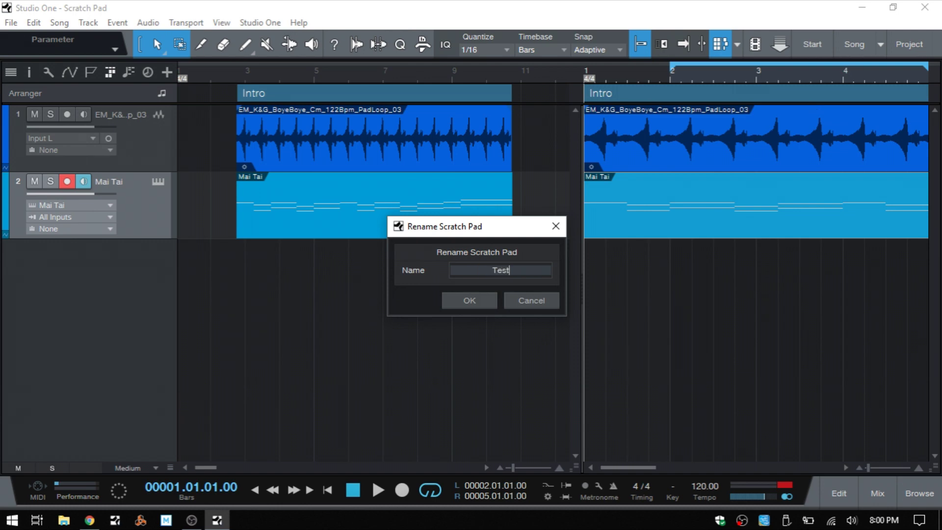
pyautogui.write('1')
pyautogui.press('Return')
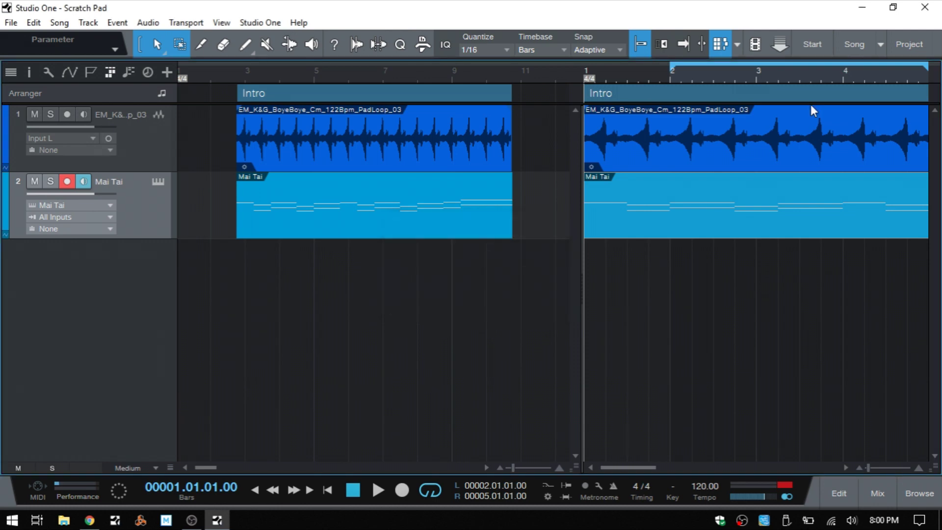
# Switch to Scratch Pad 2 and rename it 'Test2'.
pyautogui.click(738, 44)
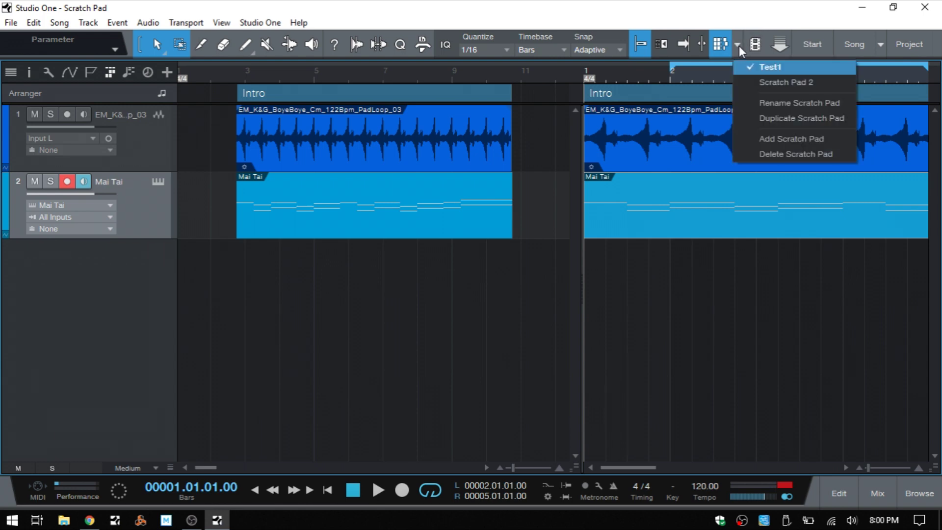
pyautogui.click(779, 84)
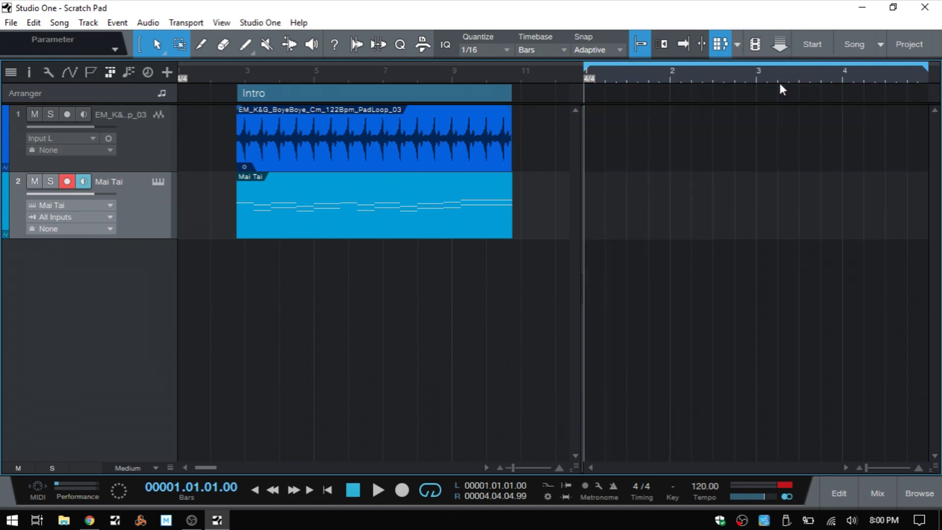
pyautogui.click(737, 43)
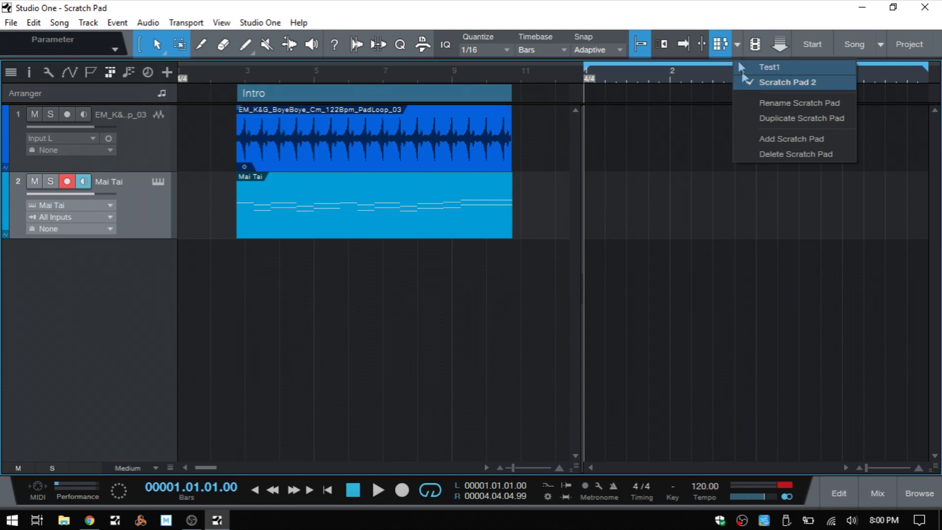
pyautogui.click(799, 104)
pyautogui.write('Test')
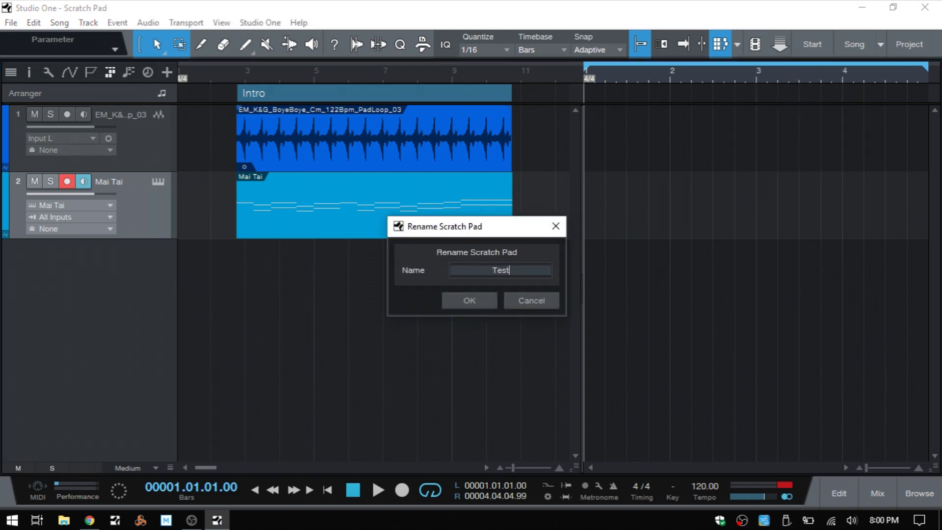
pyautogui.press('Return')
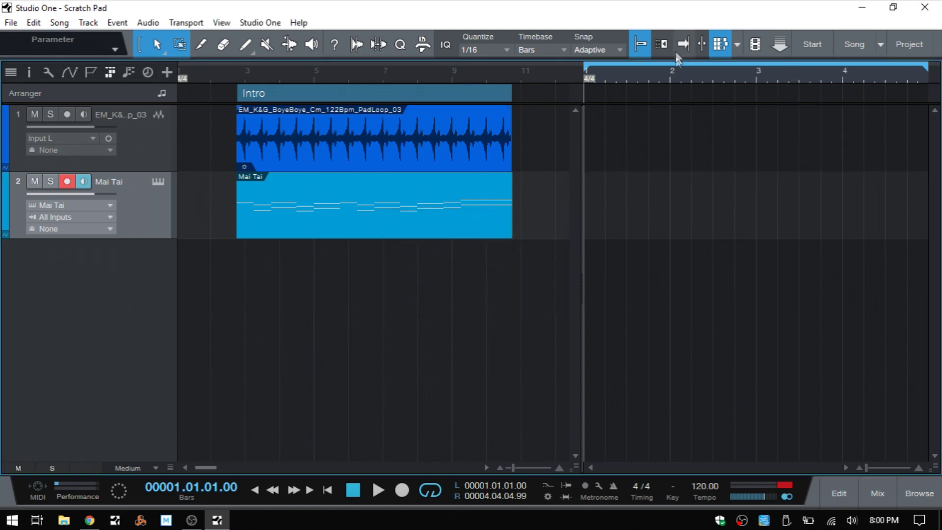
pyautogui.click(736, 46)
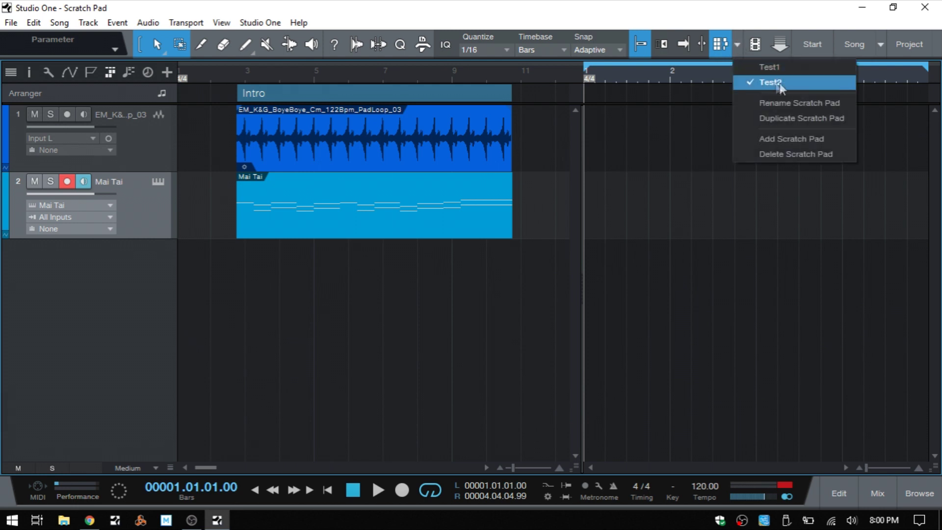
# Switch to Test1 and duplicate it as Scratch Pad 3 with the Intro events.
pyautogui.click(798, 66)
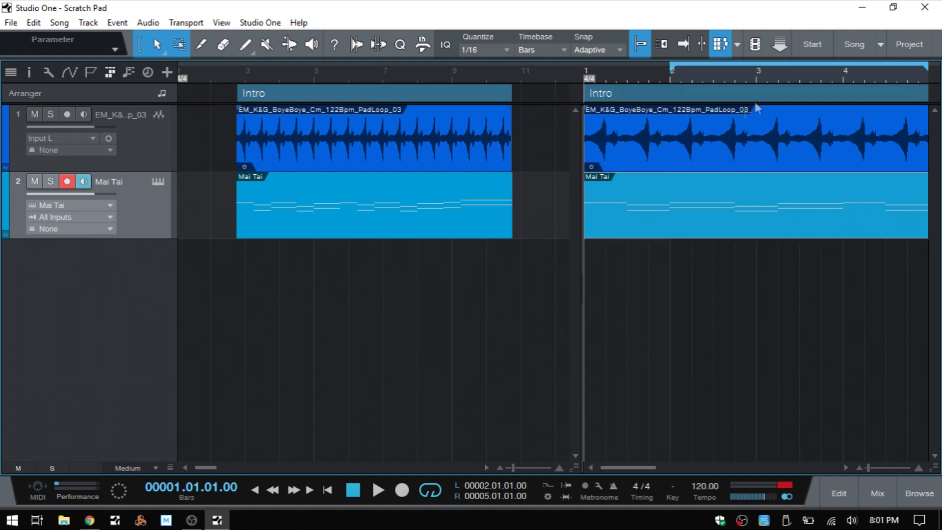
pyautogui.click(737, 44)
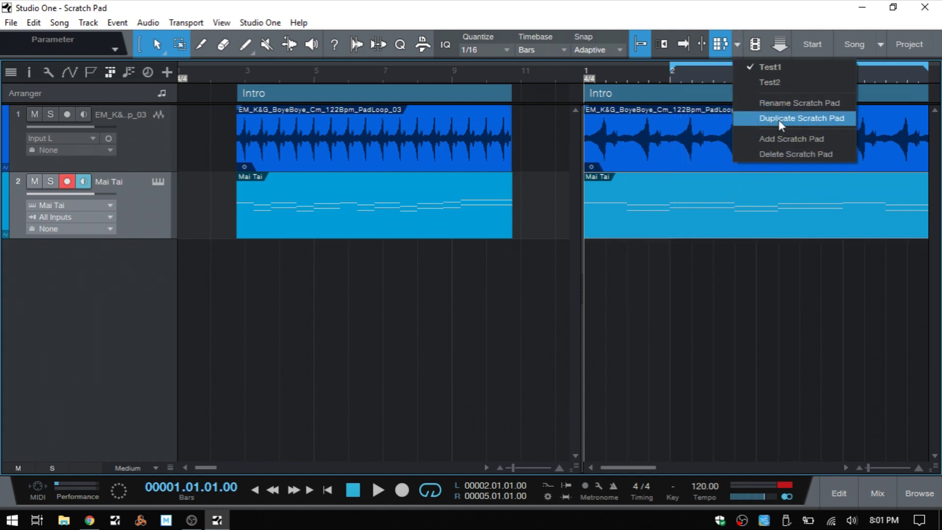
pyautogui.click(793, 117)
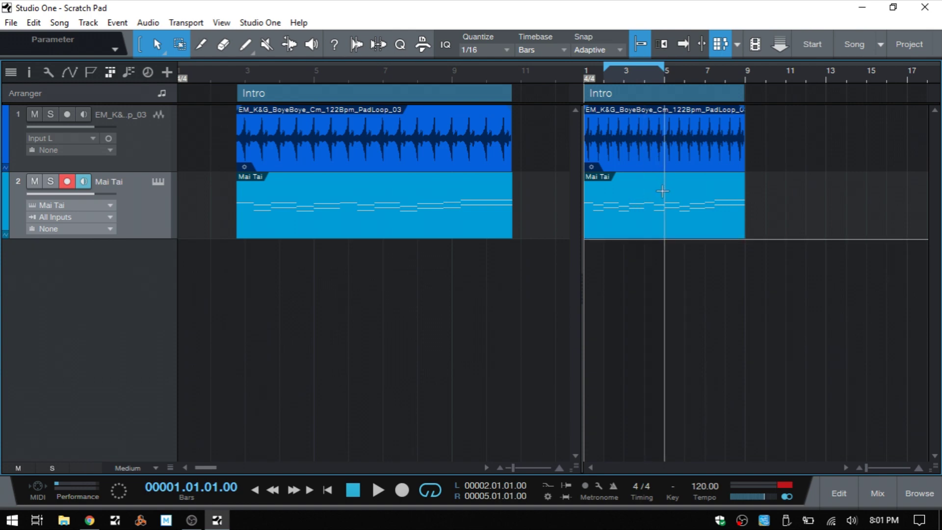
pyautogui.click(737, 46)
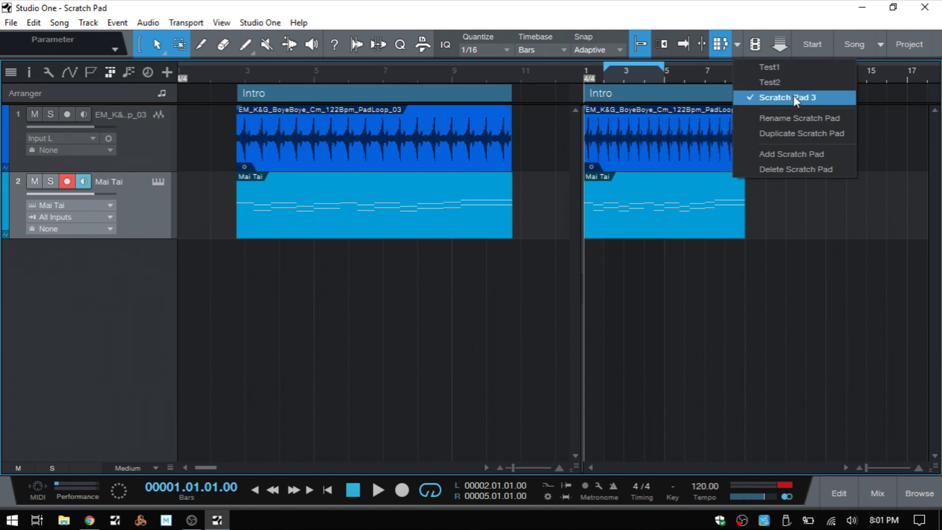
# Close the scratch pad list, zoom its timeline in and back out, then narrow the scratch pad pane.
pyautogui.click(885, 151)
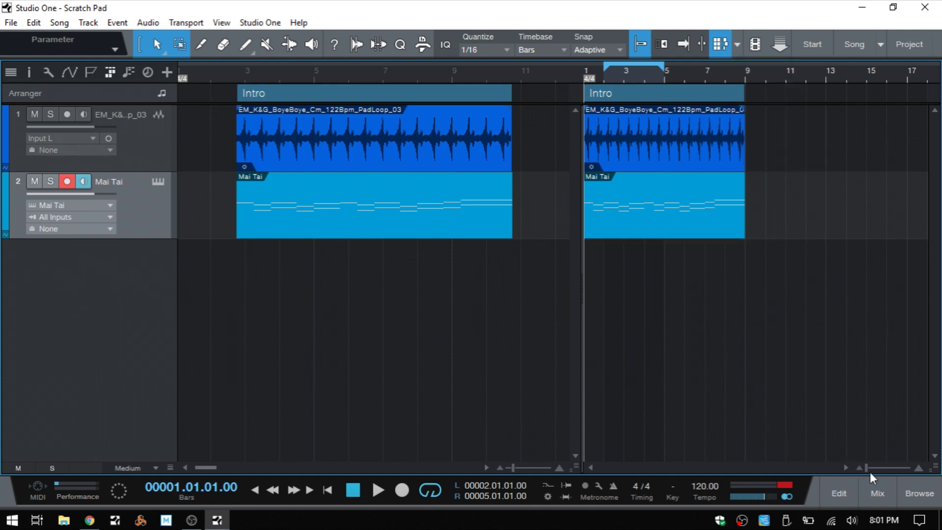
pyautogui.moveTo(866, 467); pyautogui.dragTo(858, 470)
pyautogui.moveTo(767, 69); pyautogui.dragTo(878, 92)
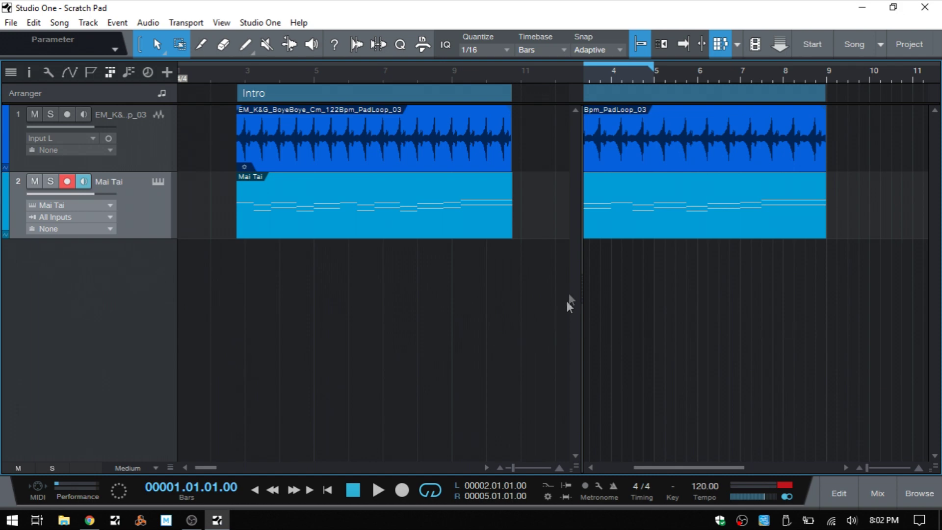
pyautogui.moveTo(582, 290); pyautogui.dragTo(633, 301)
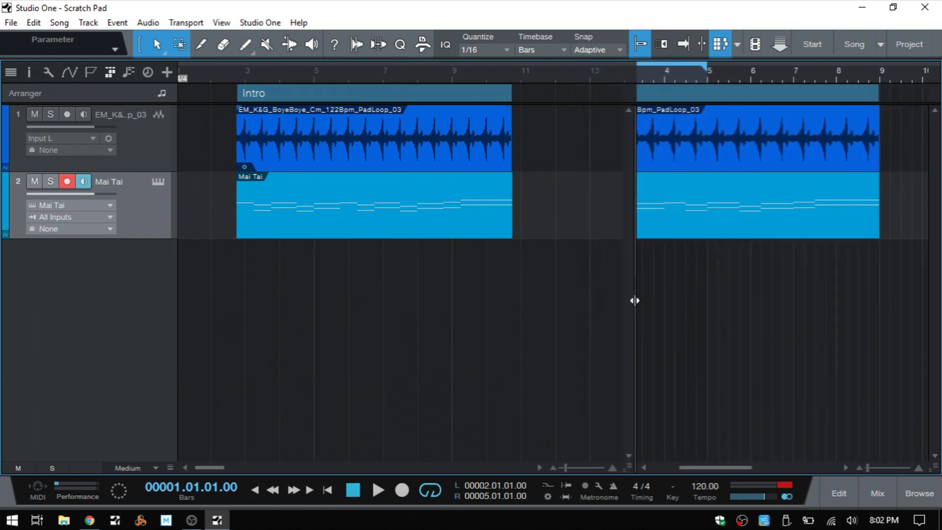
# Switch to the Test2 scratch pad and delete it.
pyautogui.click(737, 44)
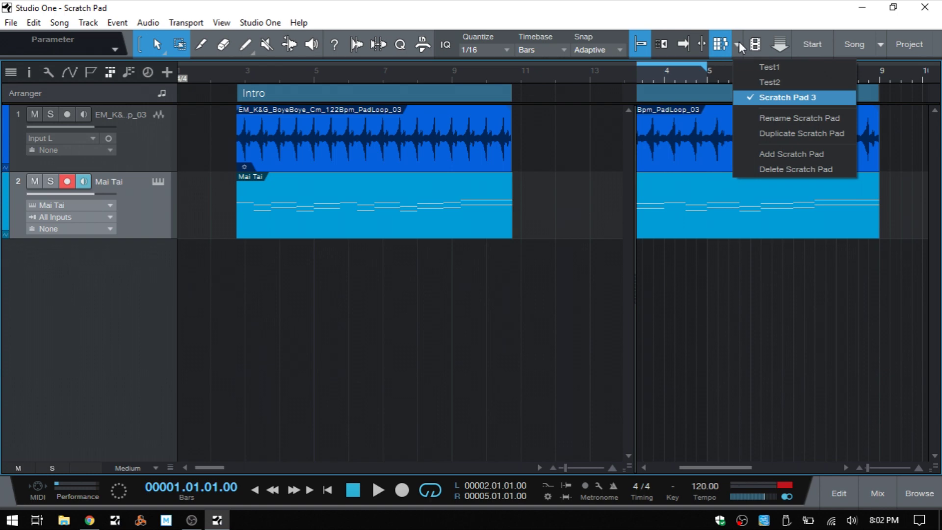
pyautogui.click(798, 81)
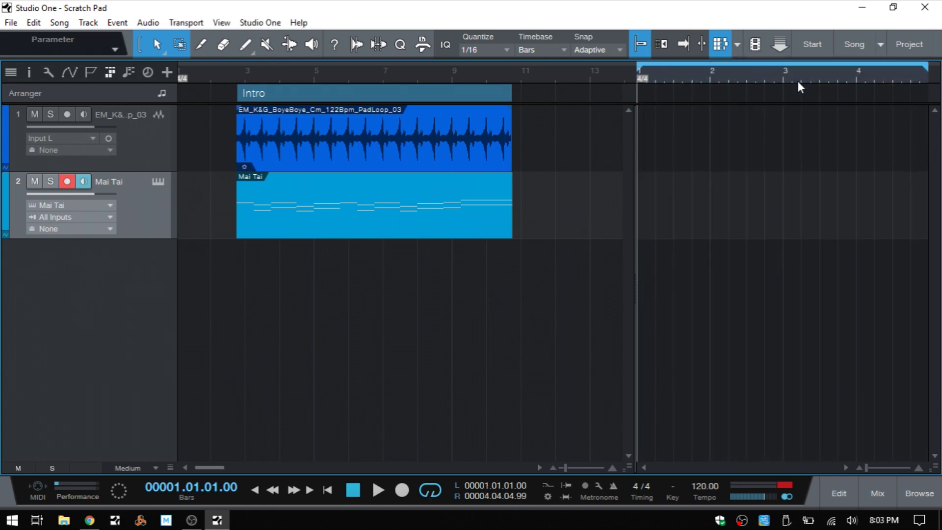
pyautogui.click(737, 44)
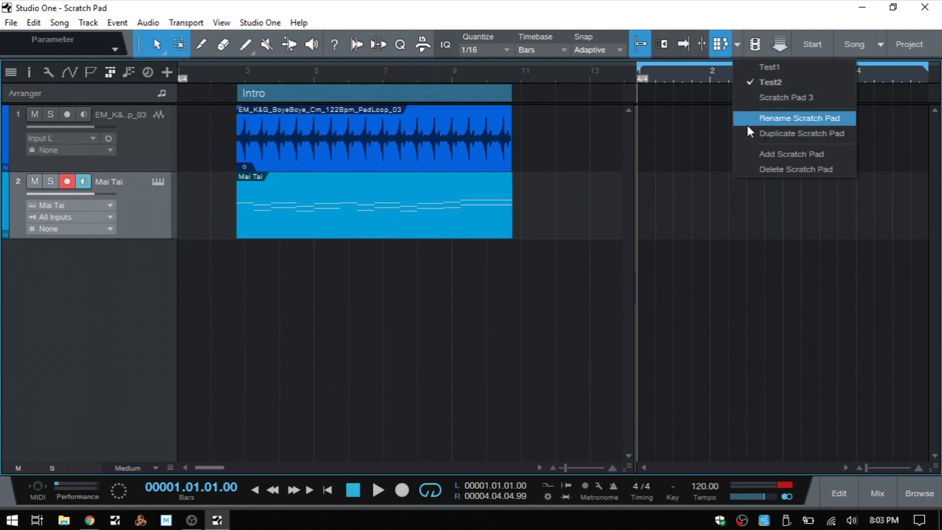
pyautogui.click(795, 170)
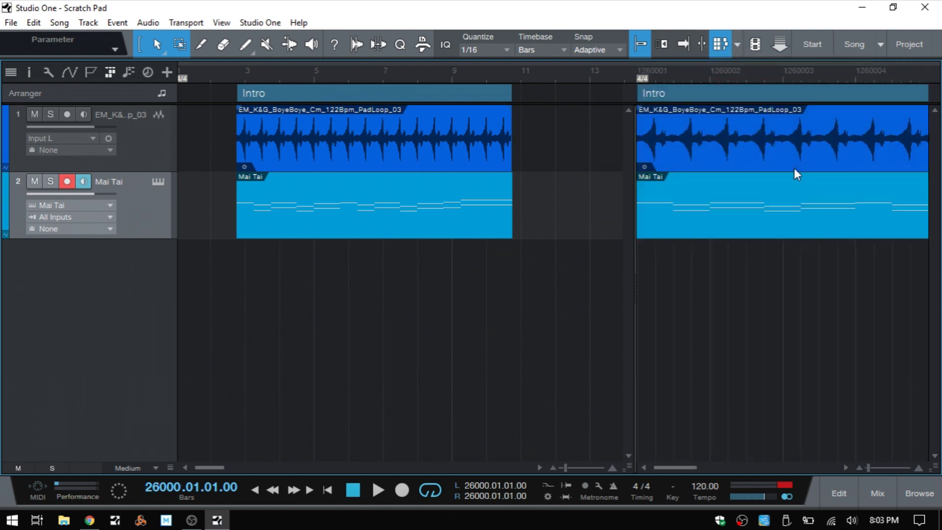
# Delete the Scratch Pad 3 and Test1 scratch pads as well.
pyautogui.click(737, 40)
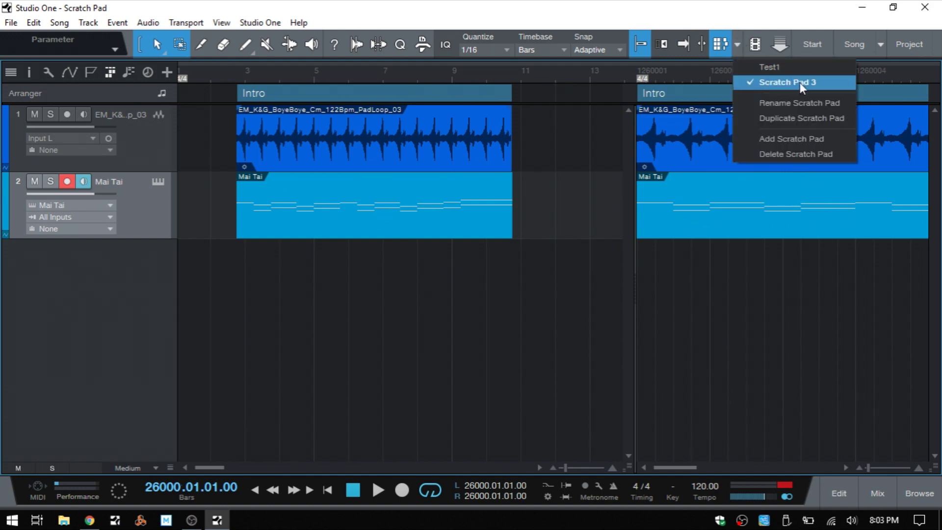
pyautogui.click(779, 156)
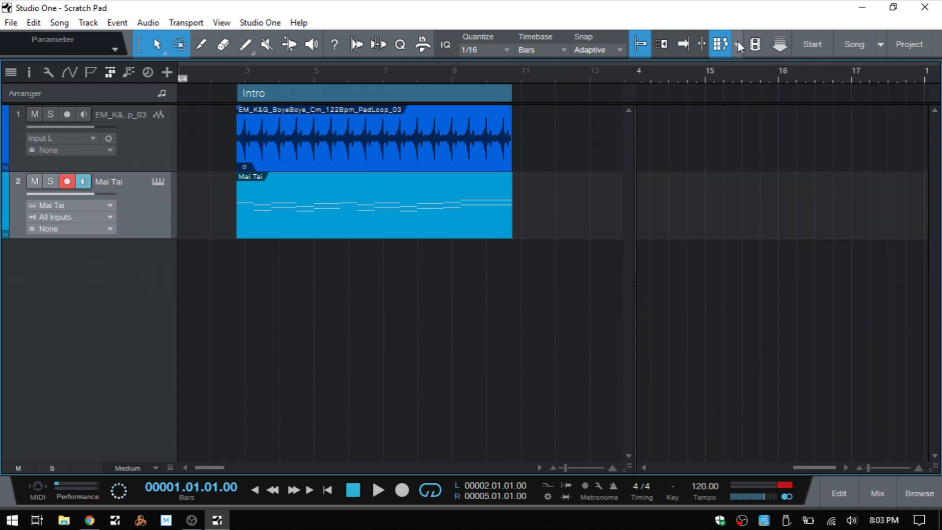
pyautogui.click(737, 43)
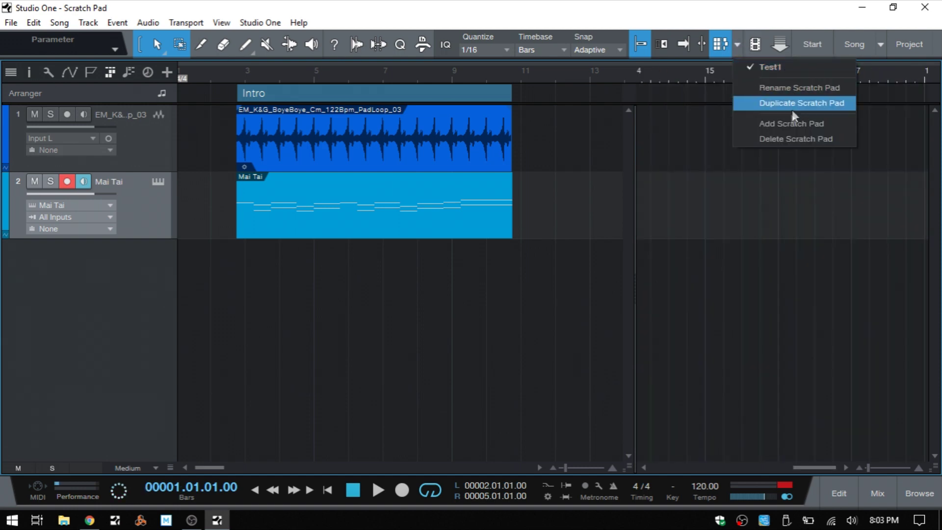
pyautogui.click(804, 142)
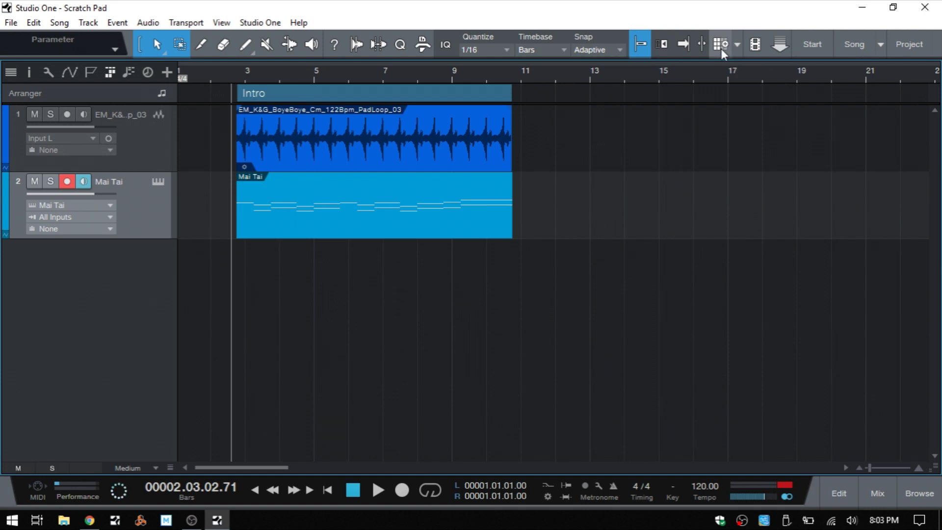
# Toggle the scratch pad on, off and on again, then delete the remaining Scratch Pad 1.
pyautogui.click(720, 47)
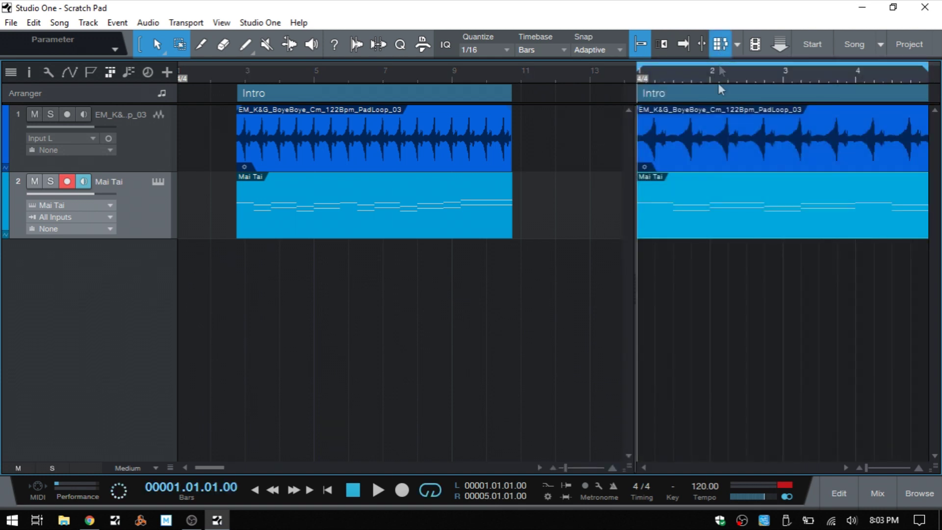
pyautogui.click(721, 45)
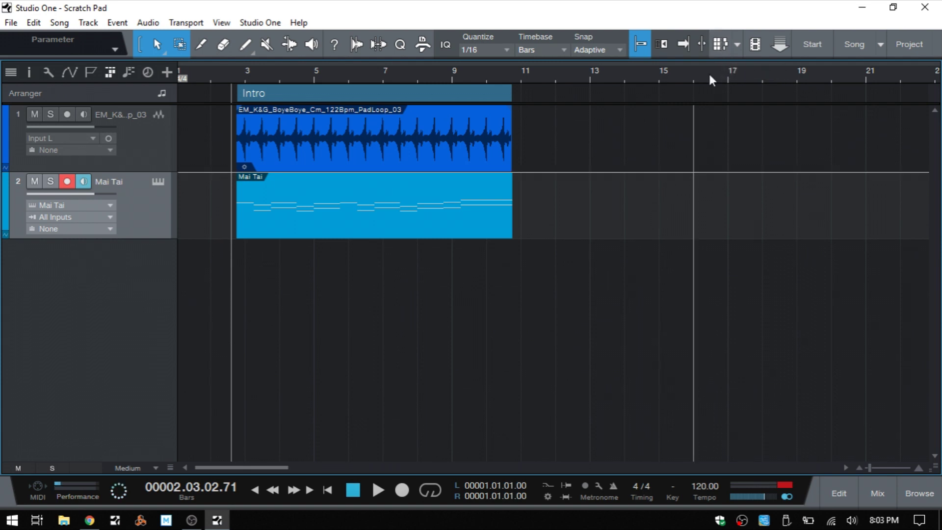
pyautogui.click(720, 44)
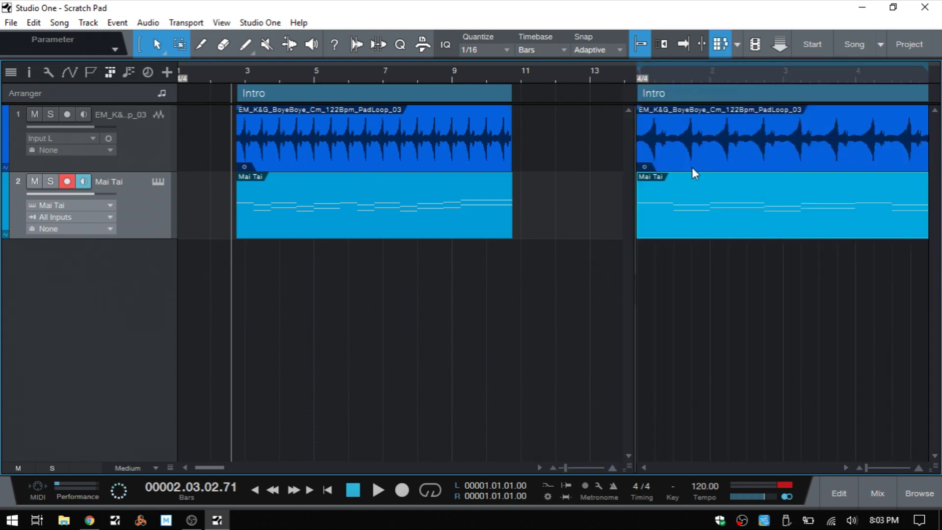
pyautogui.click(736, 47)
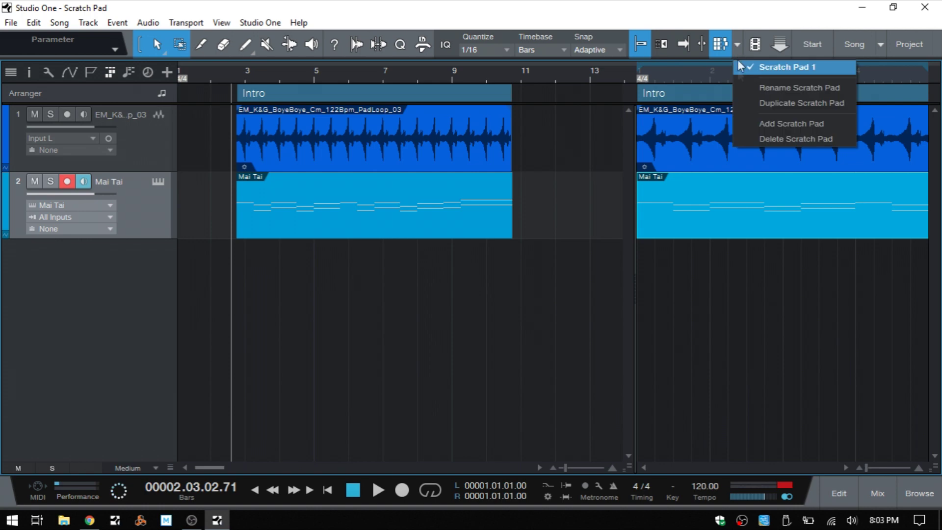
pyautogui.click(766, 140)
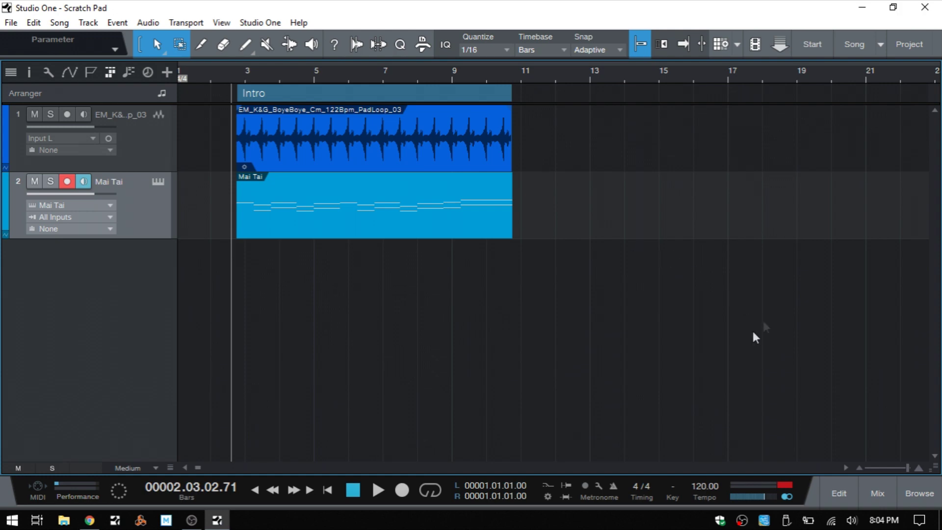
# Scroll the arrangement timeline with the horizontal scrollbar and return to bar 1.
pyautogui.click(201, 467)
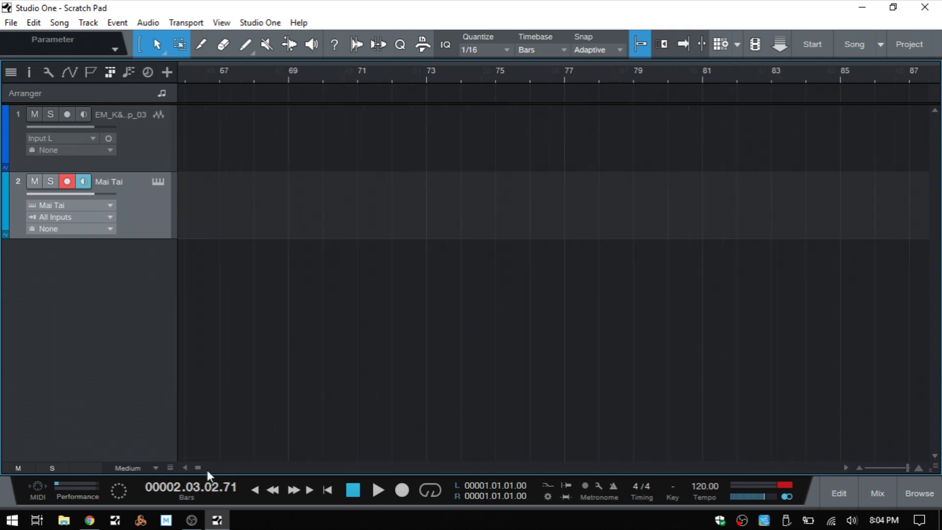
pyautogui.click(206, 467)
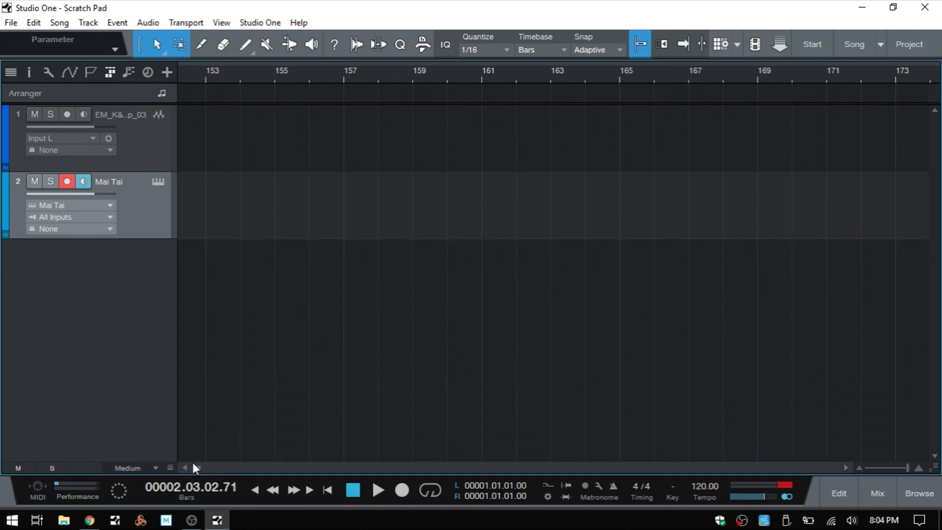
pyautogui.click(195, 468)
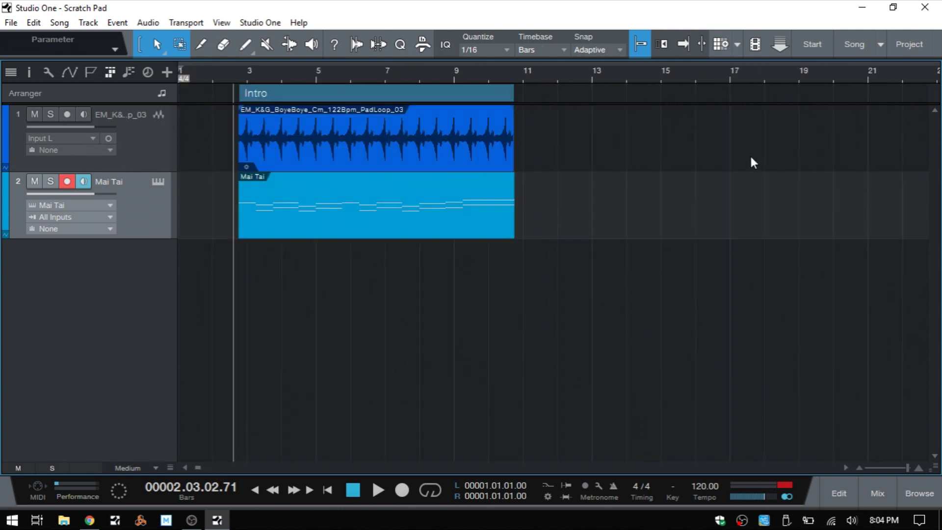